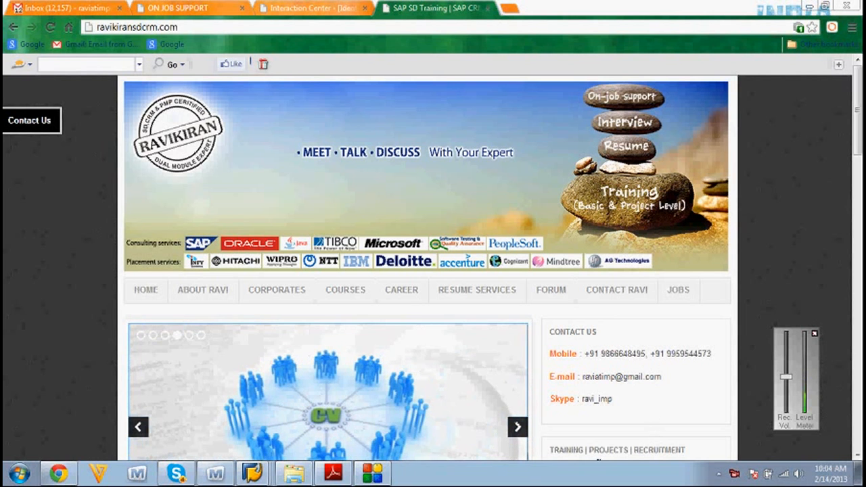
Step: Switch to the SAP Display IMG window and expand the Free Goods node under Basic Functions
click(251, 474)
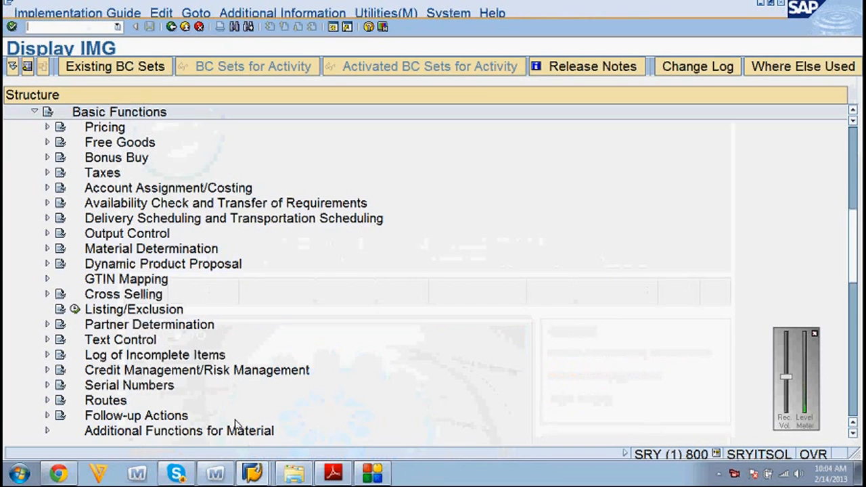
click(102, 113)
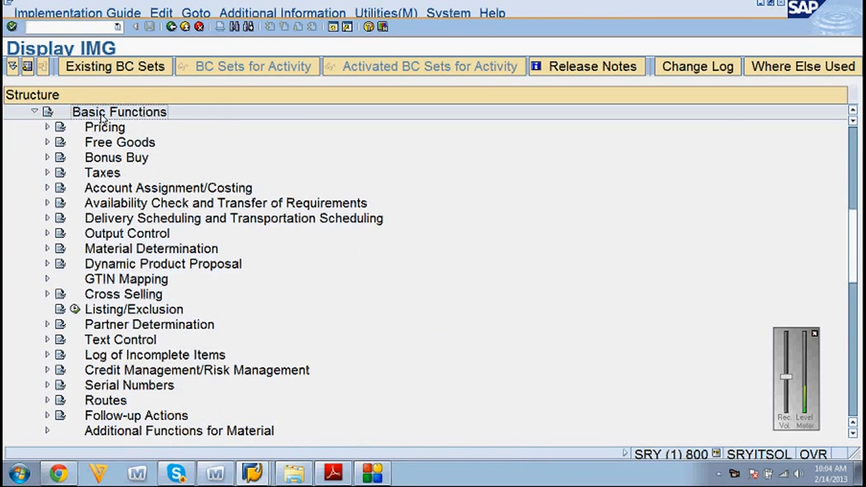
click(105, 145)
click(48, 143)
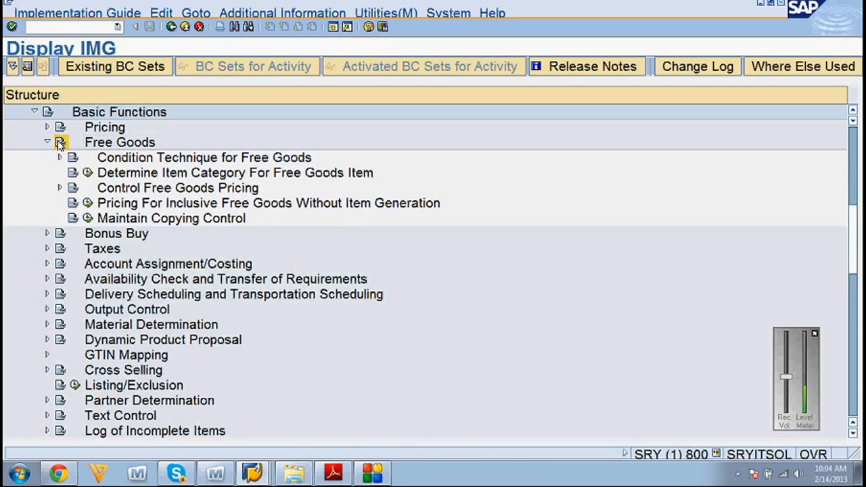
Step: Read the Free Goods documentation and review the activities beneath that node, including those of Control Free Goods Pricing
click(60, 143)
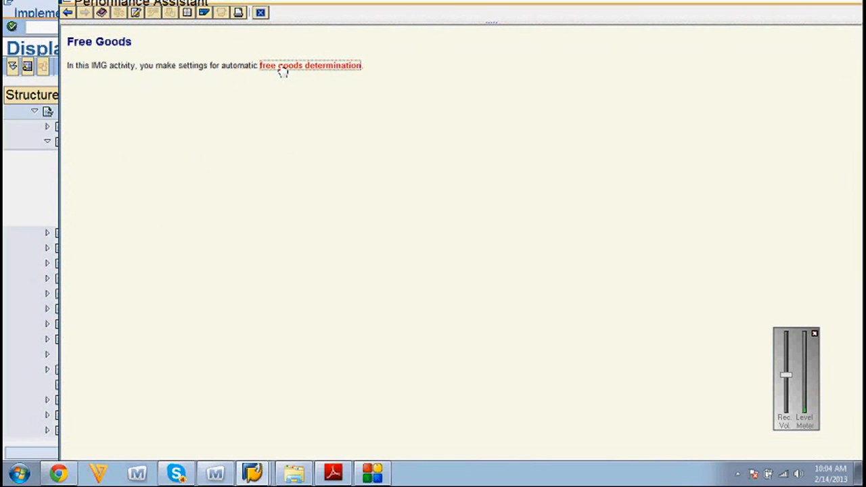
click(262, 14)
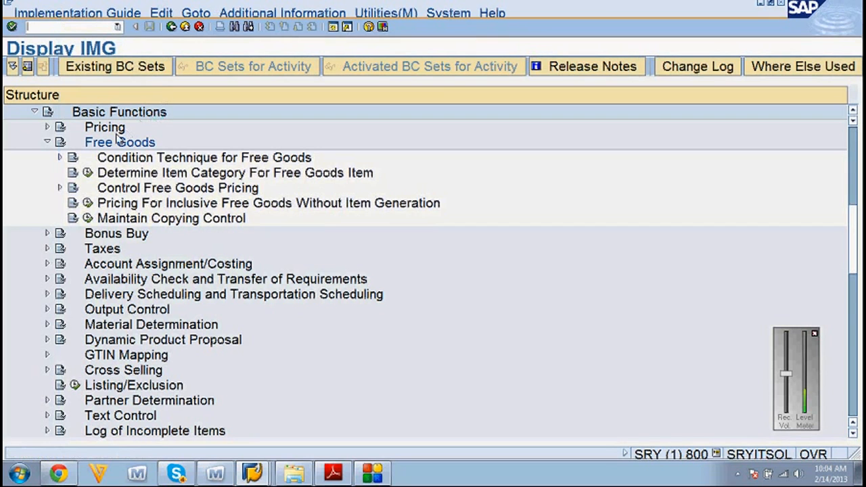
click(115, 161)
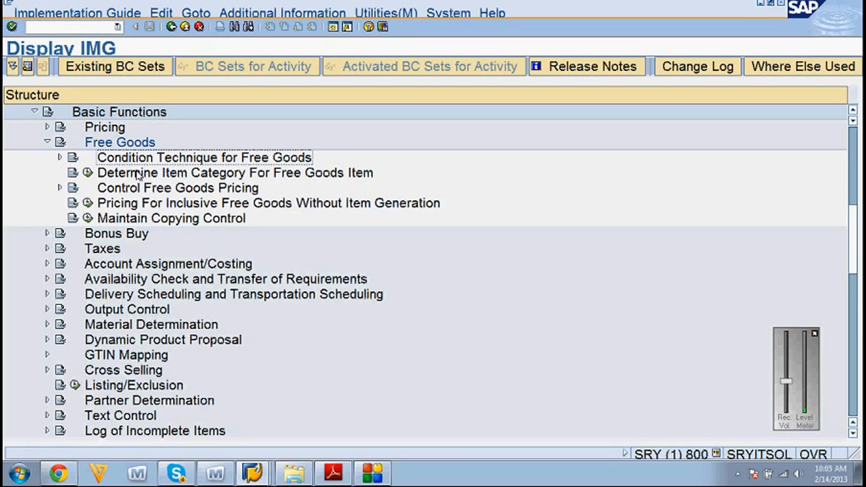
click(137, 175)
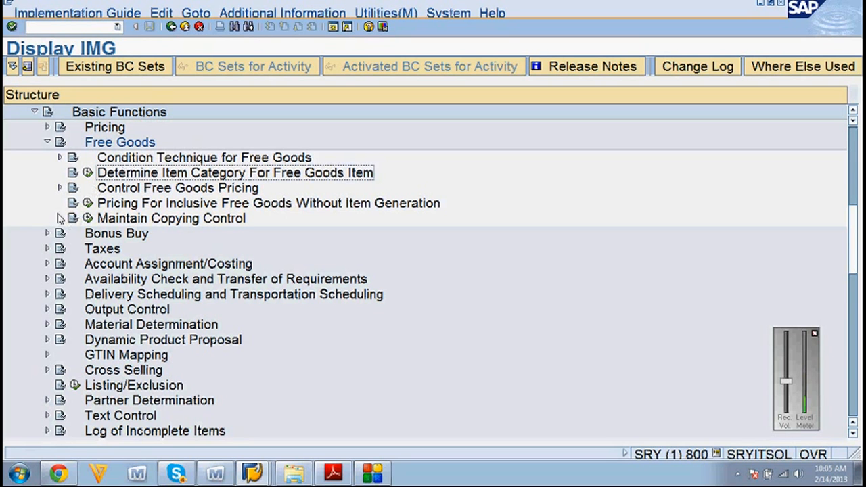
click(58, 189)
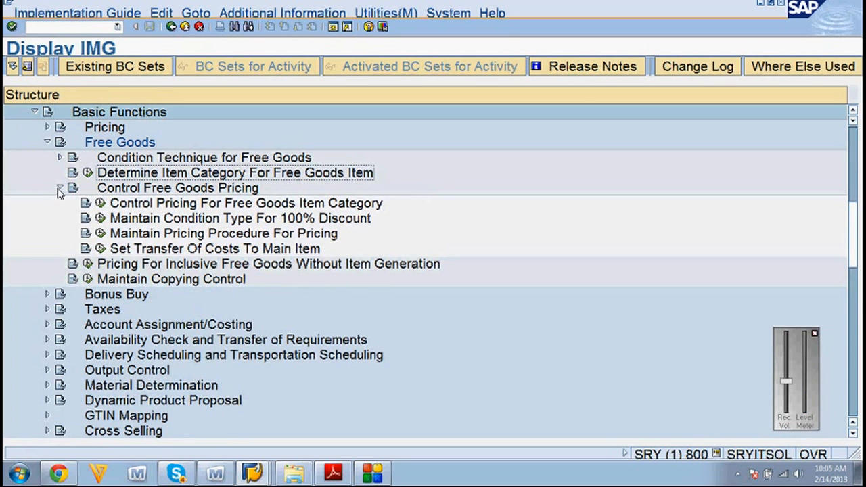
click(58, 189)
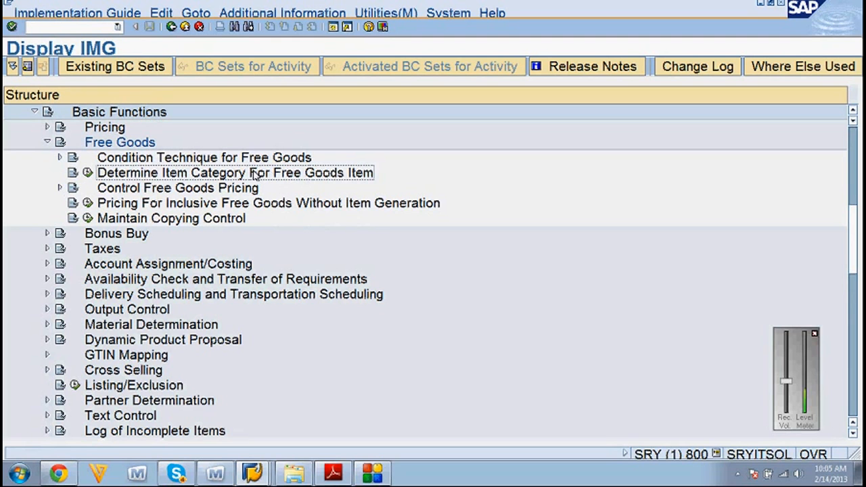
click(161, 221)
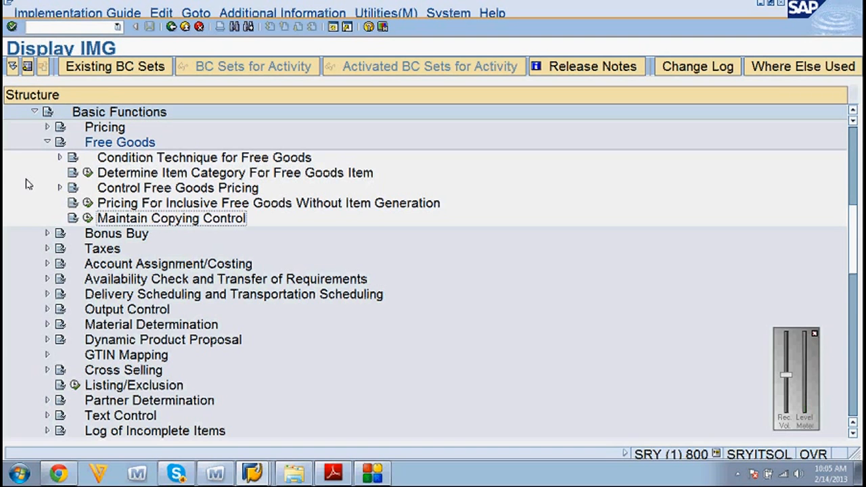
Step: Expand Condition Technique for Free Goods and go through its activities from number ranges to pricing procedures
click(59, 157)
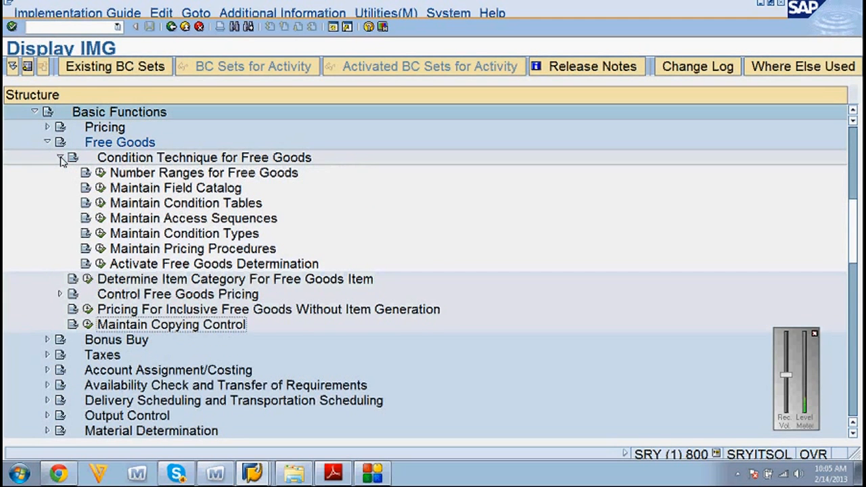
click(60, 157)
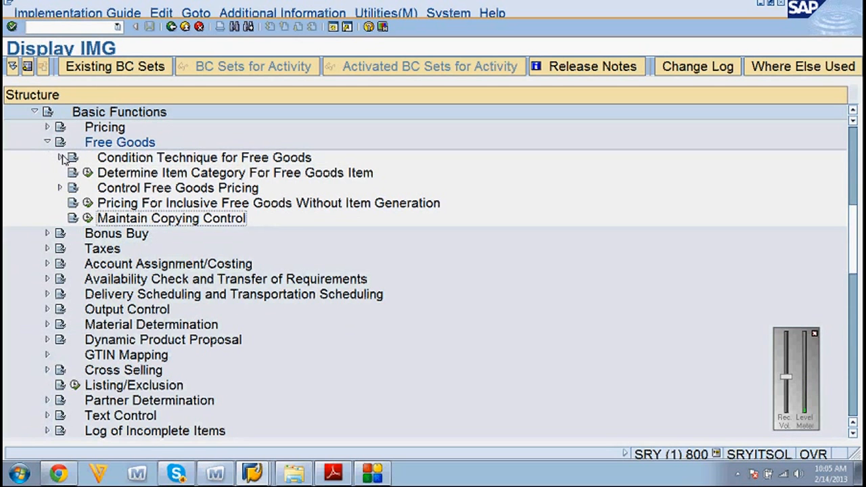
click(60, 157)
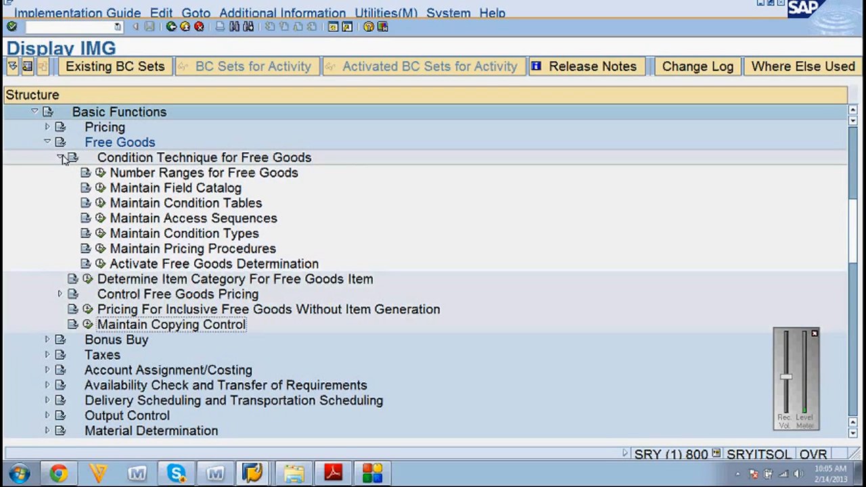
click(157, 173)
click(149, 204)
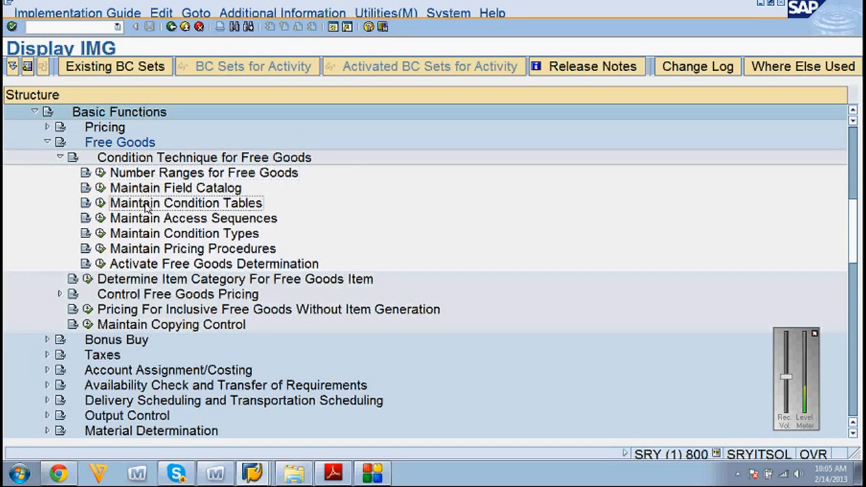
click(141, 219)
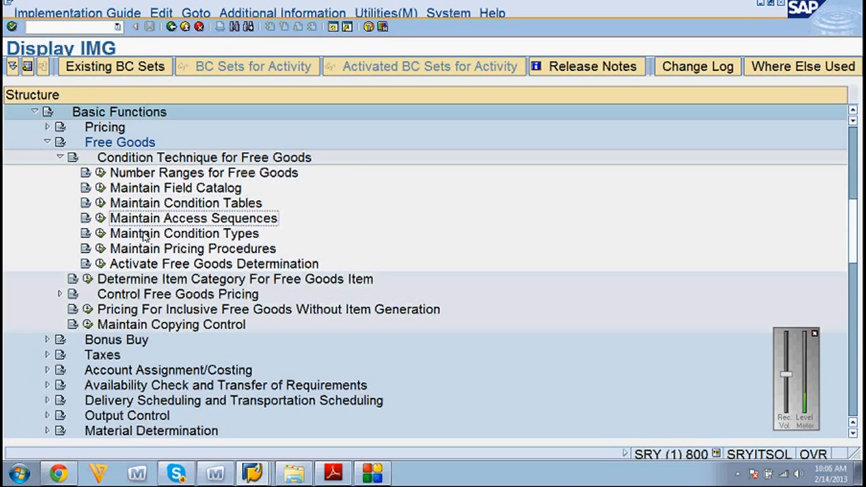
click(142, 234)
click(144, 249)
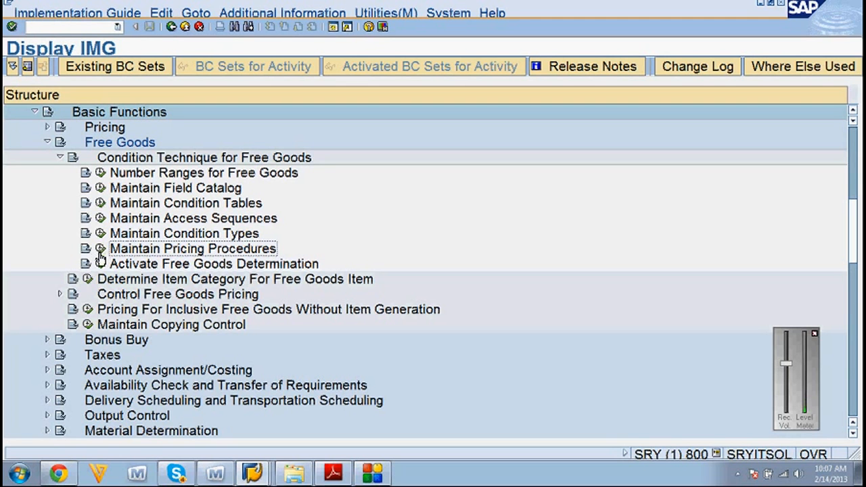
Step: View the free goods procedure assignments in Activate Free Goods Determination, and return to the IMG structure
click(100, 265)
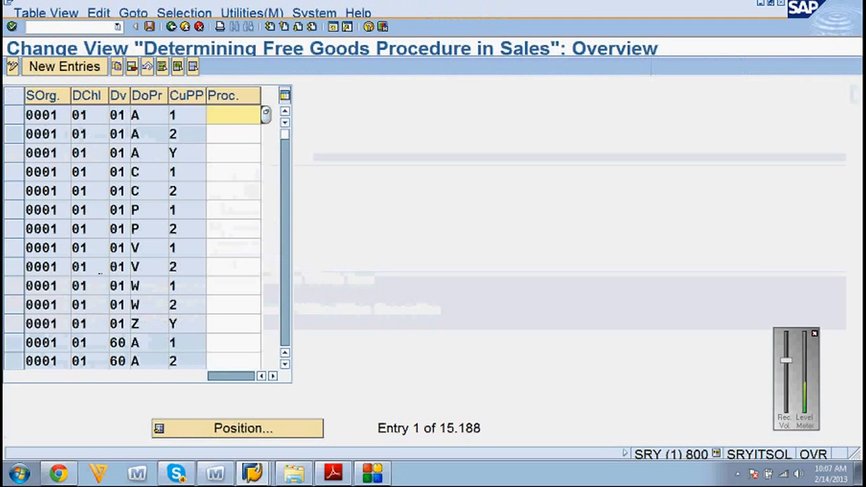
click(171, 26)
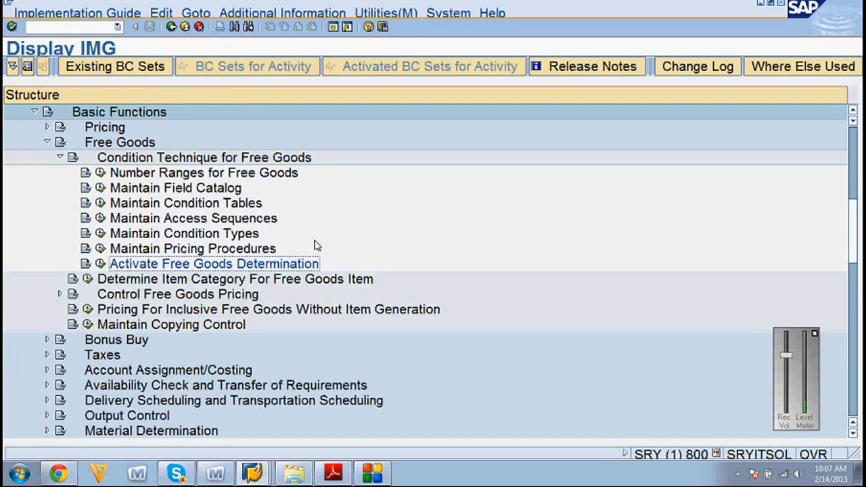
Step: In Maintain Pricing Procedures, examine the control data of free goods procedure NA0001 and return to the procedures overview
click(189, 251)
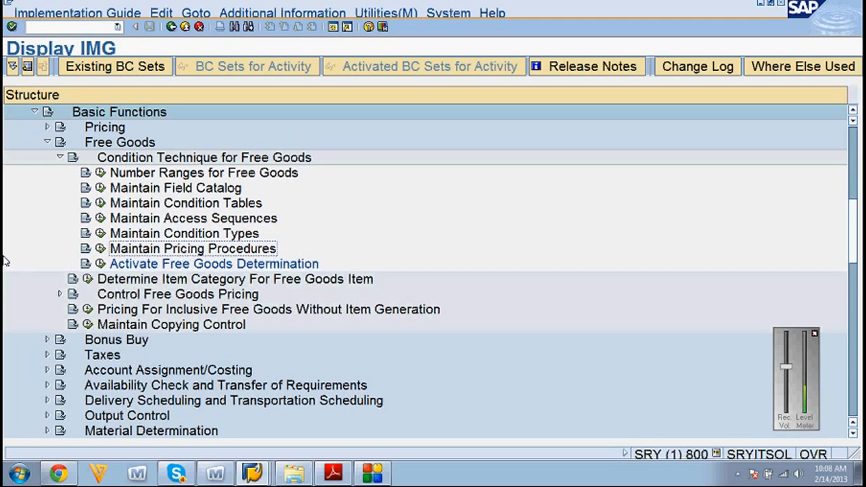
click(101, 249)
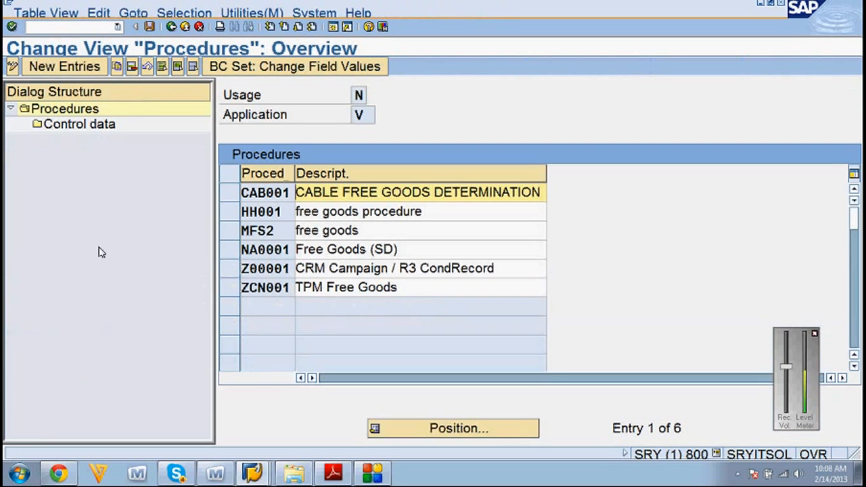
click(230, 250)
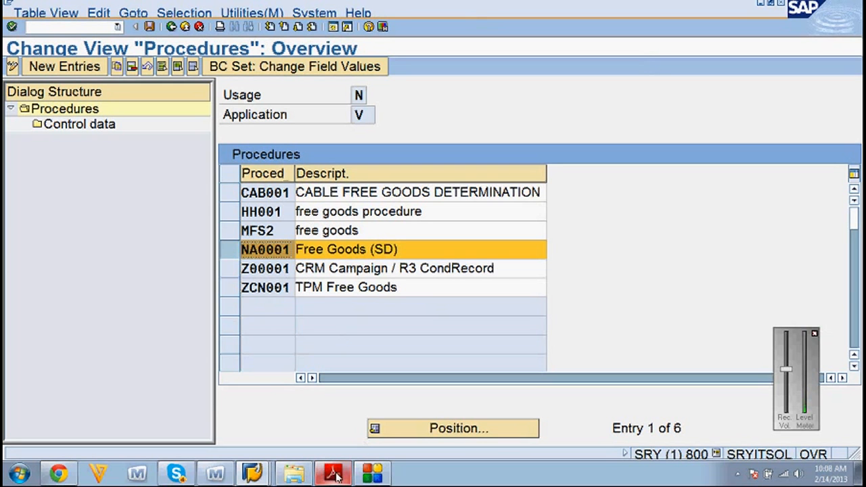
double_click(87, 125)
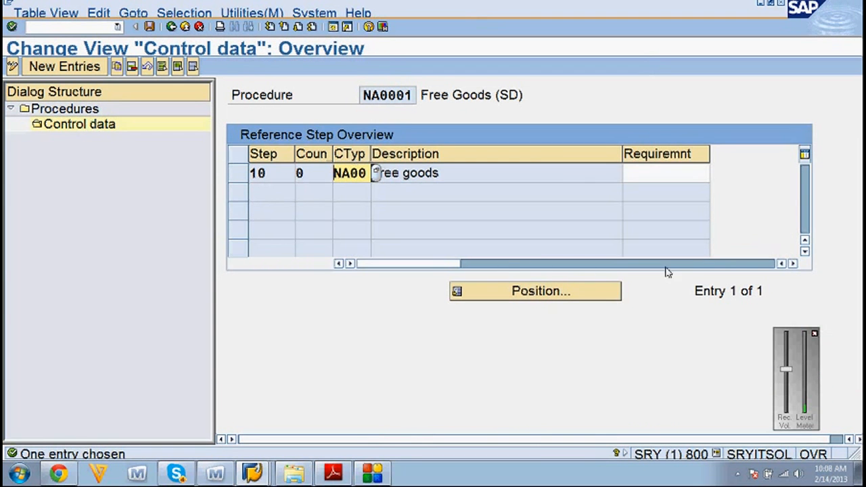
click(792, 264)
click(791, 264)
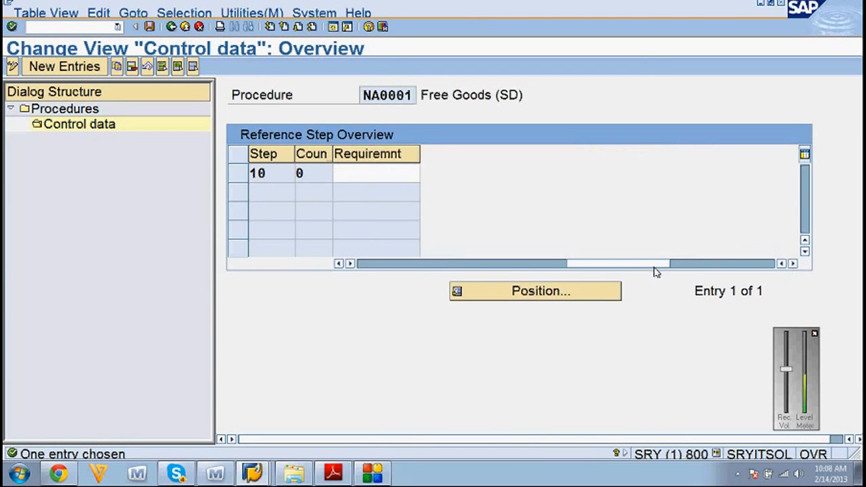
drag(654, 269, 474, 286)
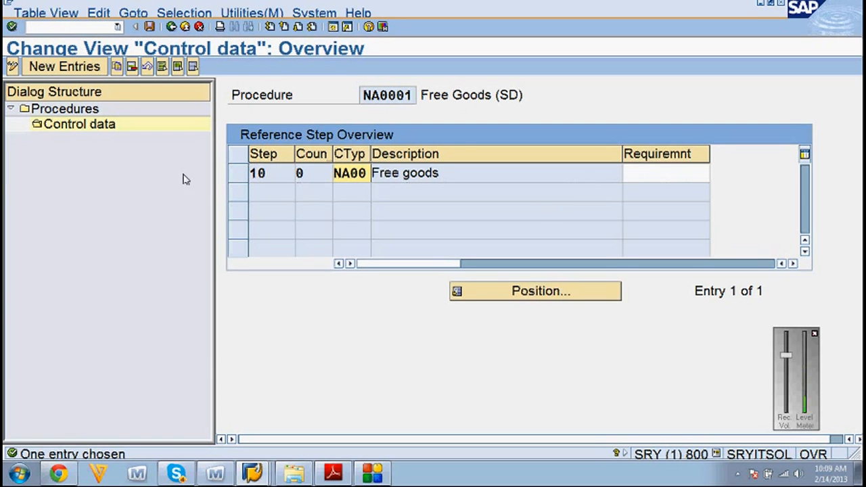
click(172, 27)
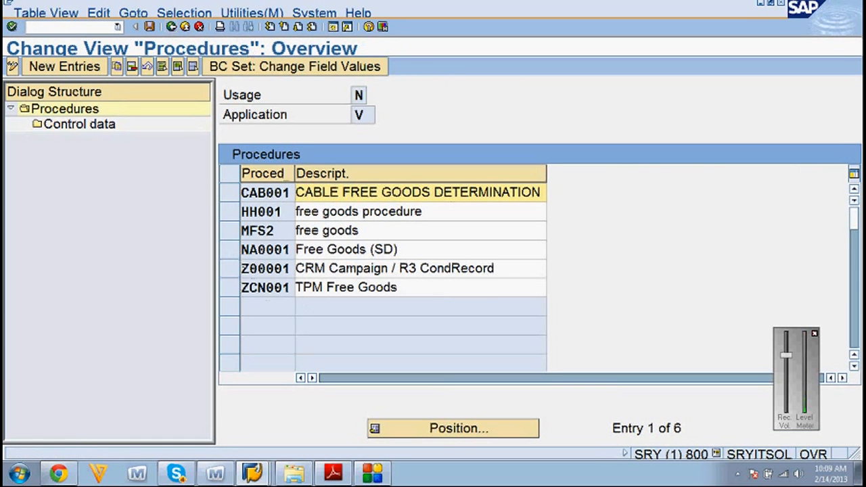
Step: Examine the control data of procedure ZCN001, TPM Free Goods, and return to the procedures overview
click(230, 256)
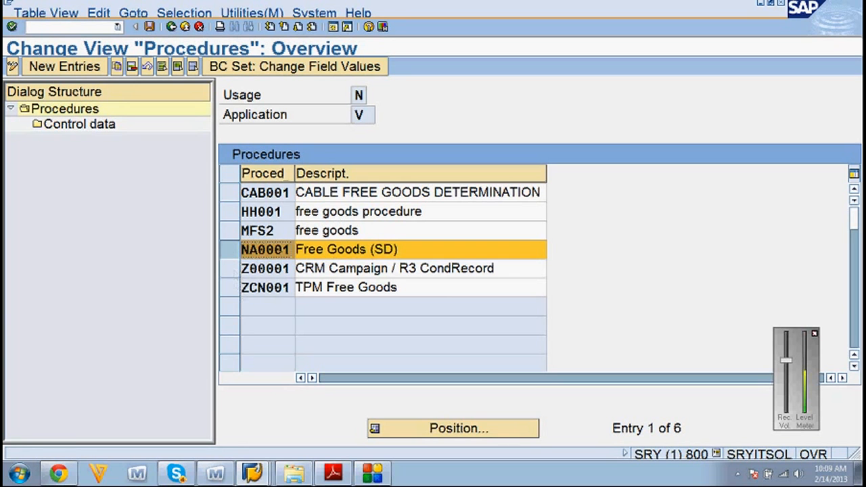
click(235, 291)
click(234, 249)
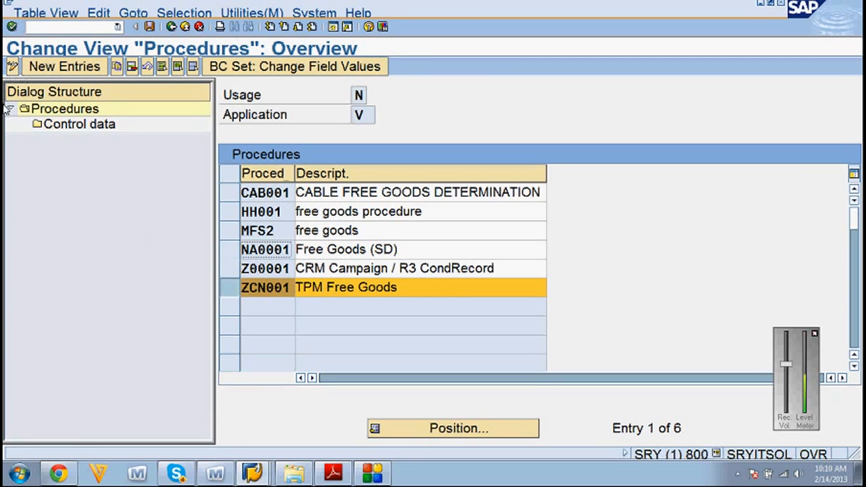
double_click(84, 129)
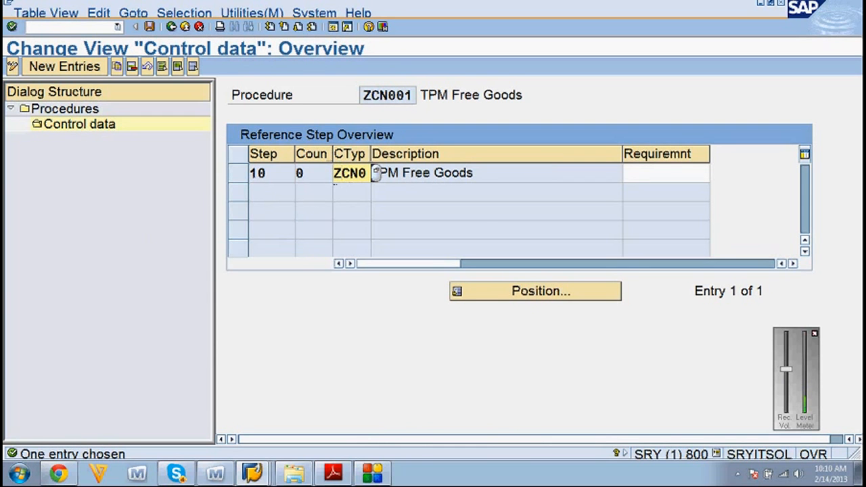
click(171, 27)
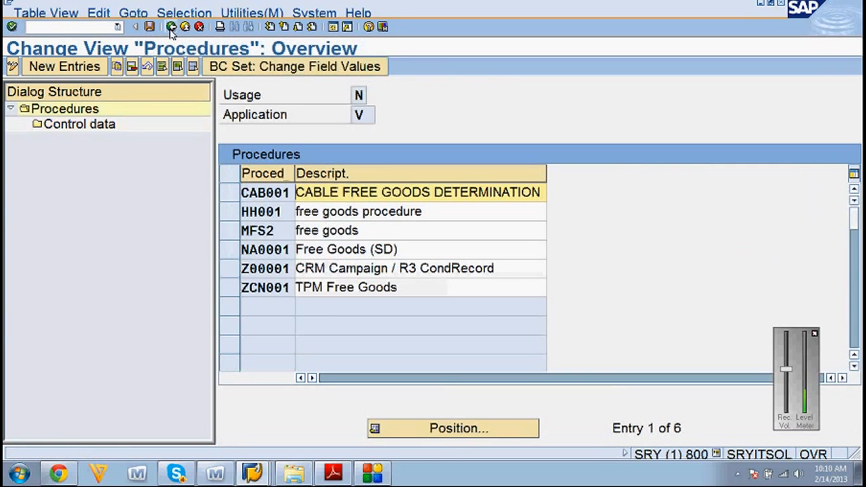
Step: Start a new SAP session and run transaction VK13 to display condition records
click(257, 478)
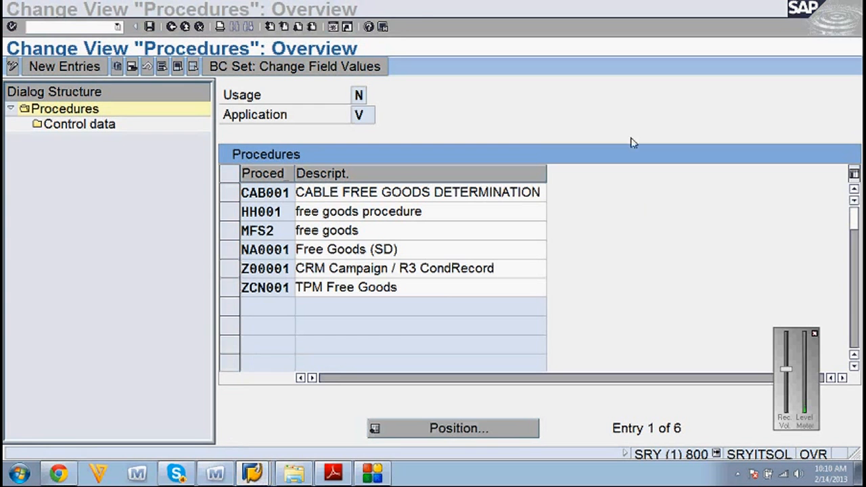
click(333, 29)
click(333, 27)
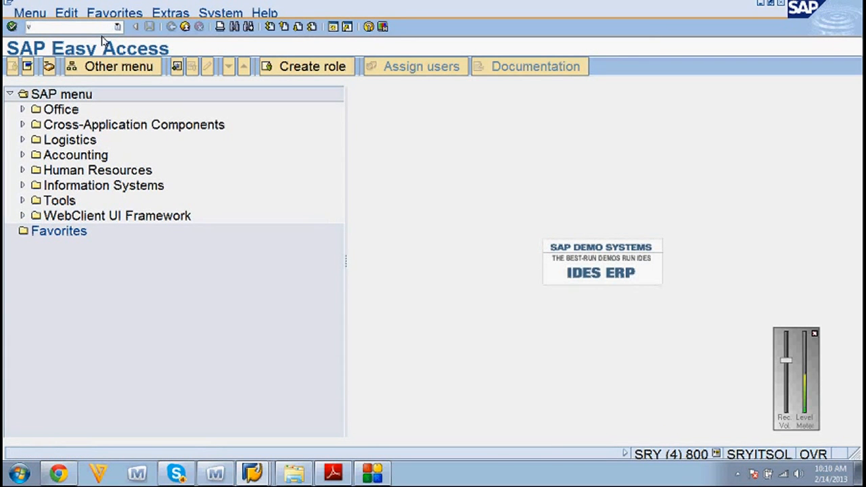
text(k13)
key(Return)
Step: Try to display the condition records for condition type NA00
key(Delete)
key(Delete)
key(Delete)
key(Delete)
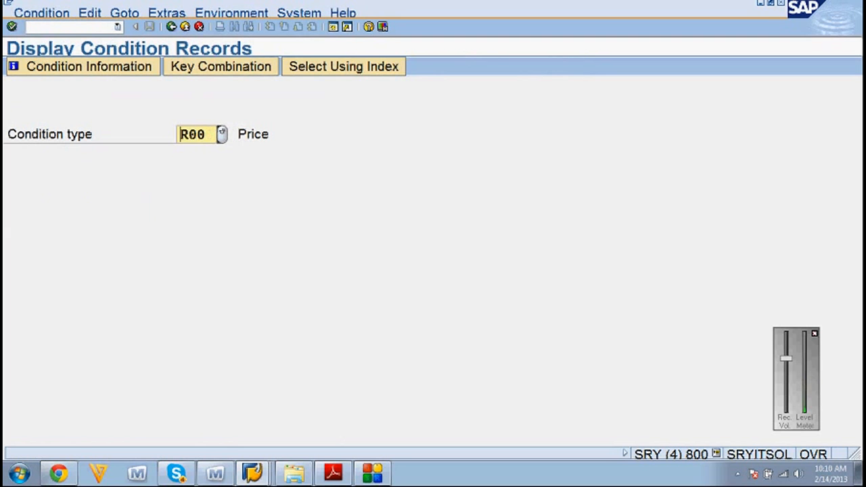
text(n)
key(BackSpace)
text(NA)))
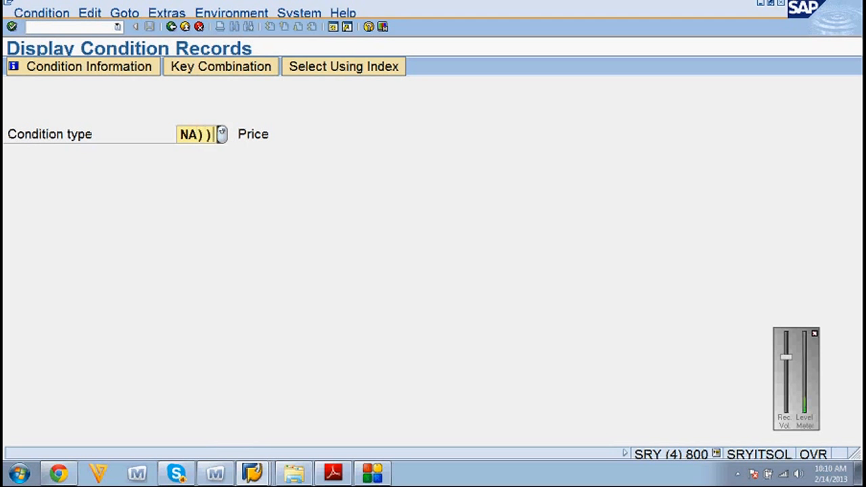
key(BackSpace)
key(BackSpace)
text(00)
click(12, 27)
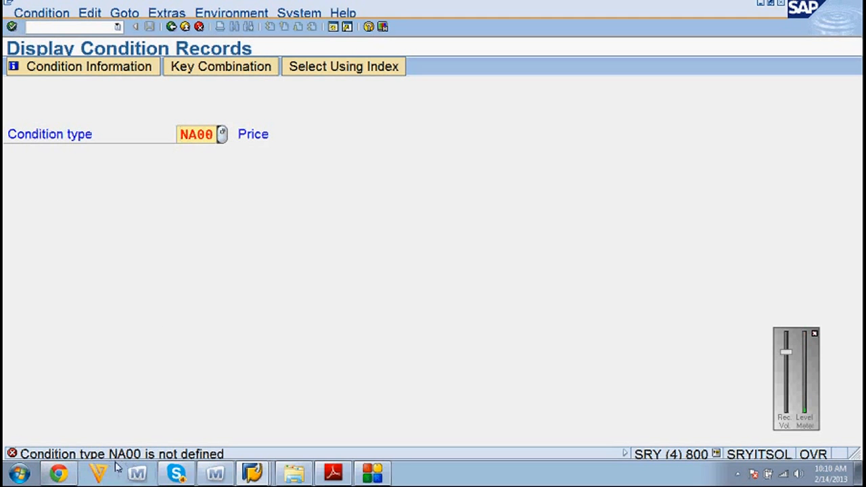
Step: Clear the condition type and look through the list of available condition types for a free goods type
key(Right)
key(Right)
key(BackSpace)
key(BackSpace)
key(BackSpace)
key(BackSpace)
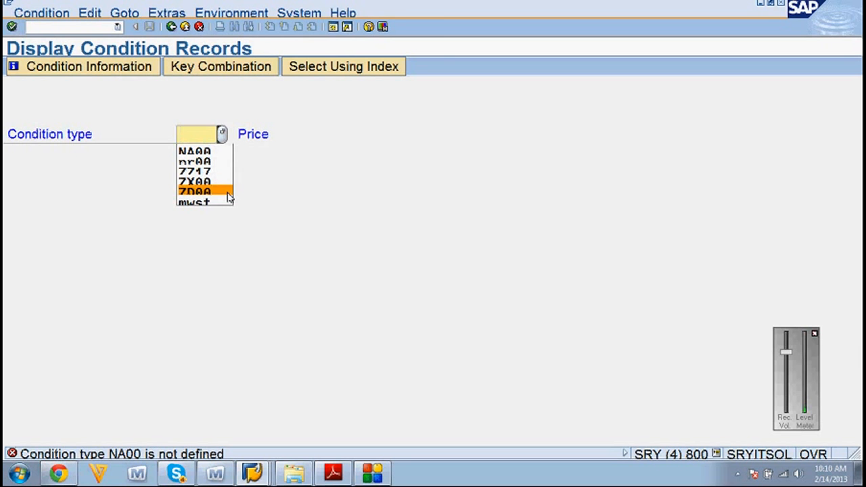
key(F4)
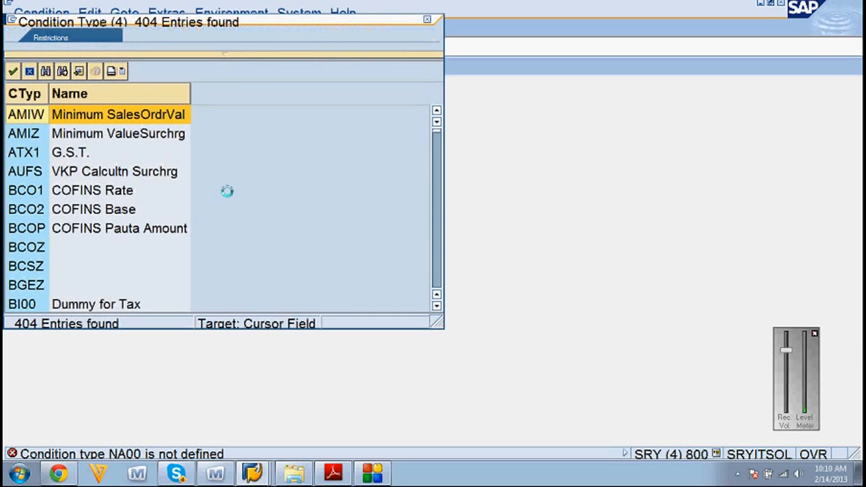
scroll(236, 236, down, 4)
scroll(230, 250, down, 20)
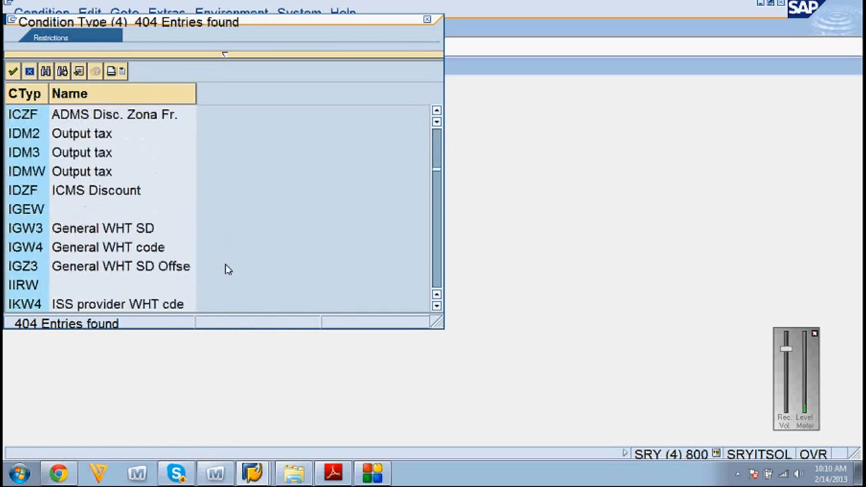
scroll(225, 275, down, 20)
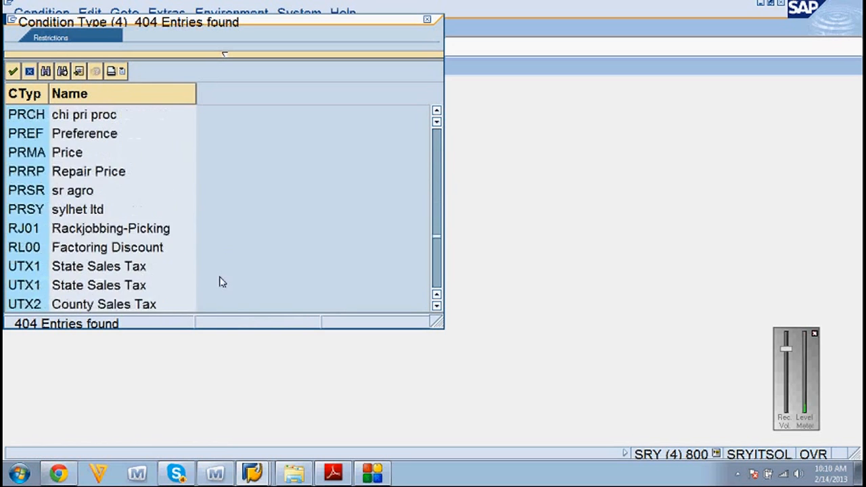
scroll(220, 282, up, 15)
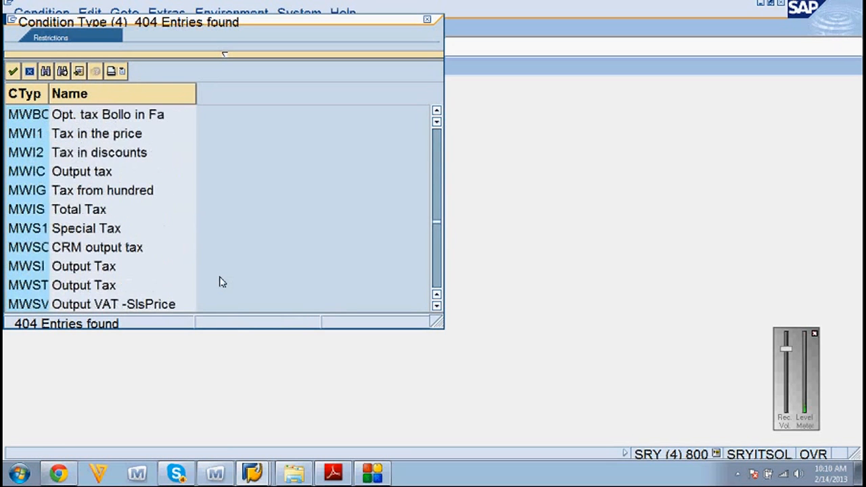
scroll(220, 282, down, 5)
scroll(220, 282, up, 1)
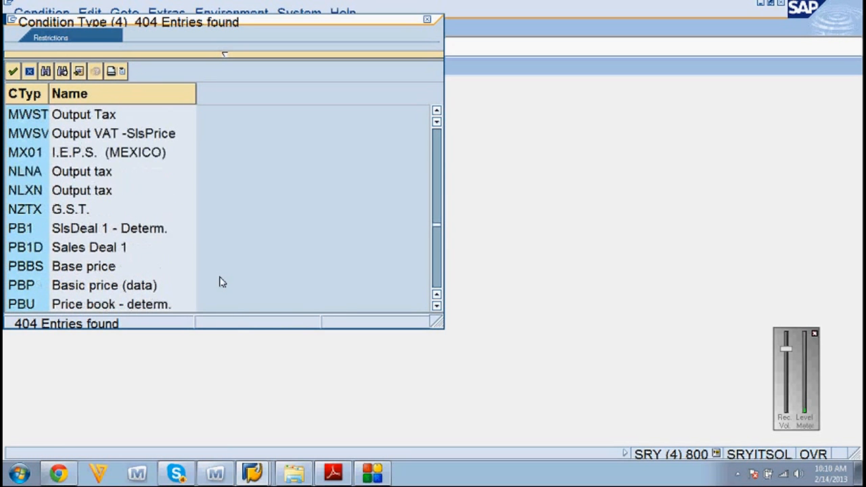
scroll(220, 282, down, 2)
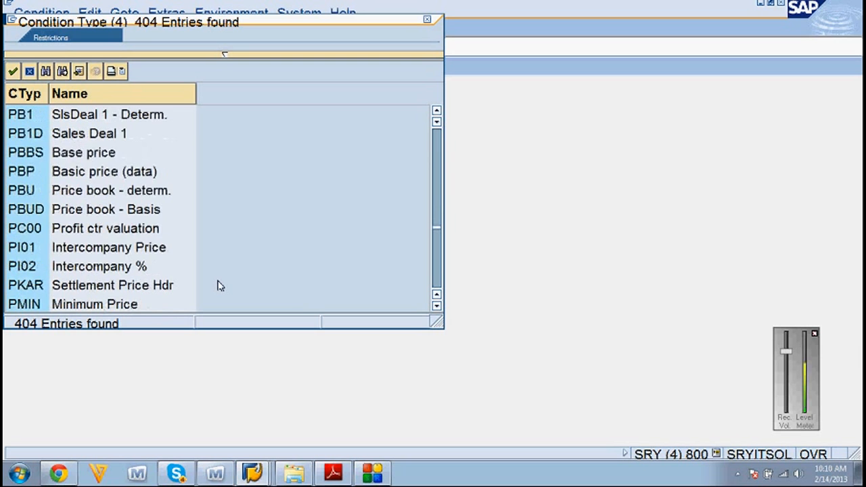
scroll(220, 286, down, 7)
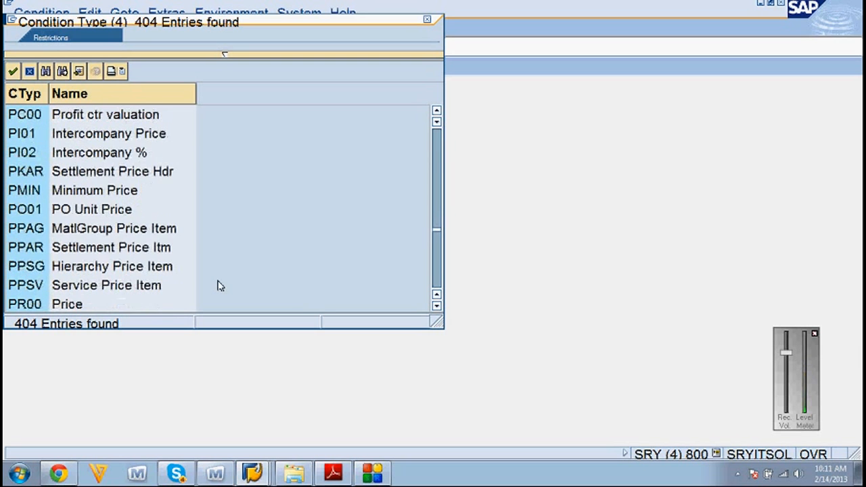
scroll(217, 285, up, 15)
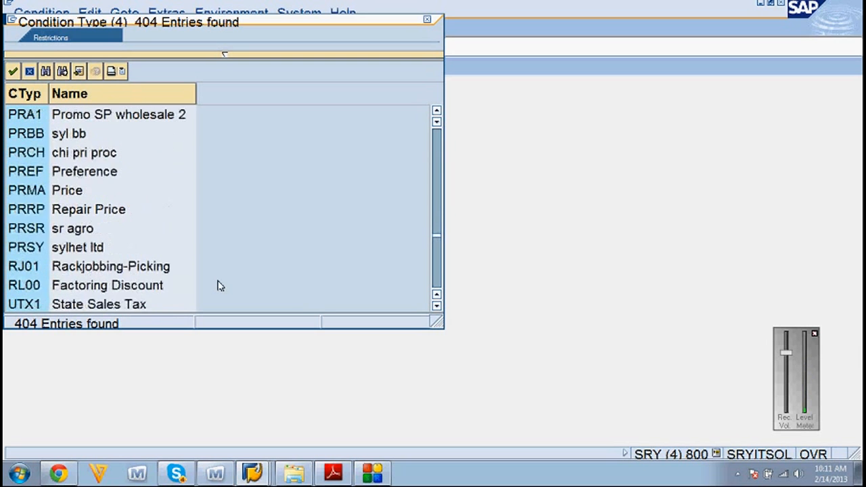
scroll(217, 286, down, 2)
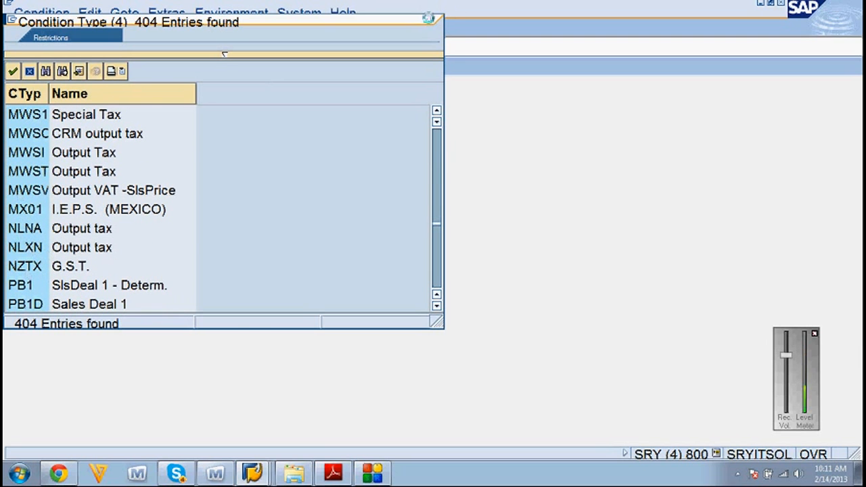
Step: Close the condition type list and leave the condition record display for the SAP Easy Access screen
click(427, 19)
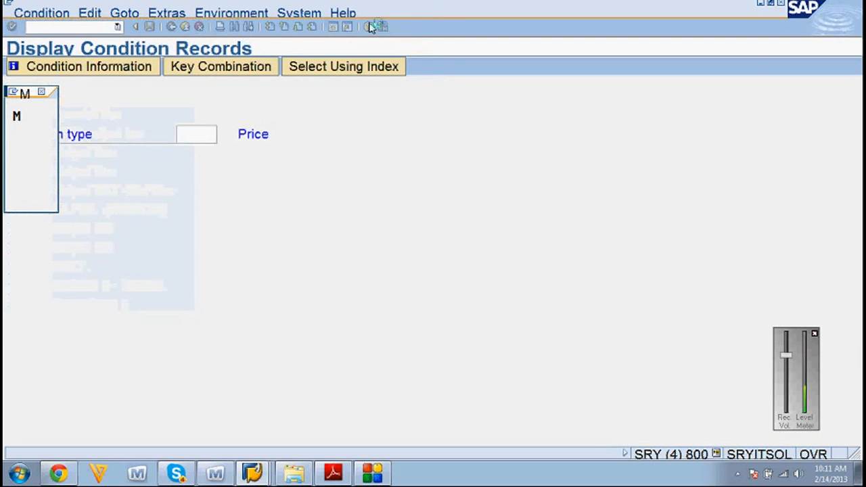
click(44, 92)
click(172, 26)
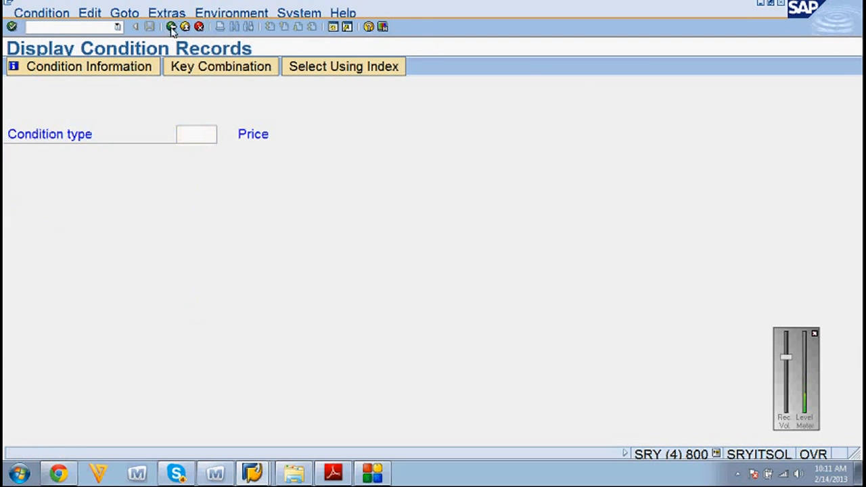
click(118, 28)
click(280, 111)
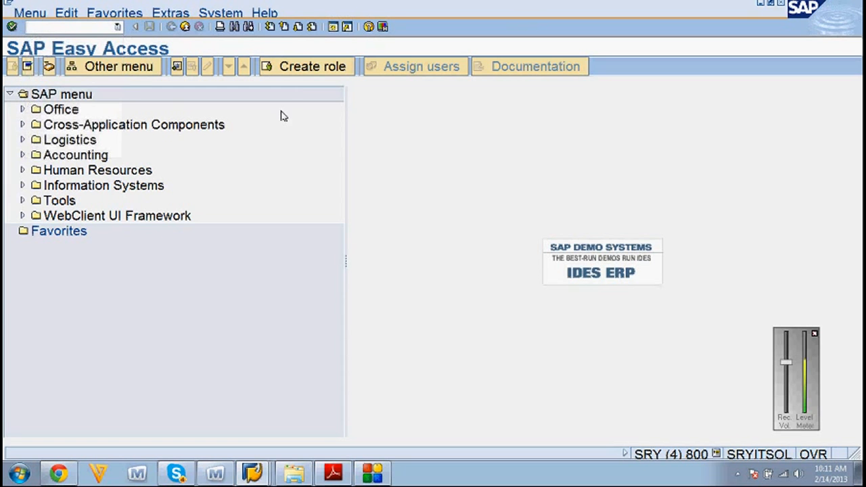
Step: Find the Free Goods transactions under the Sales and Distribution master data conditions and start VBN3 - Display
click(22, 140)
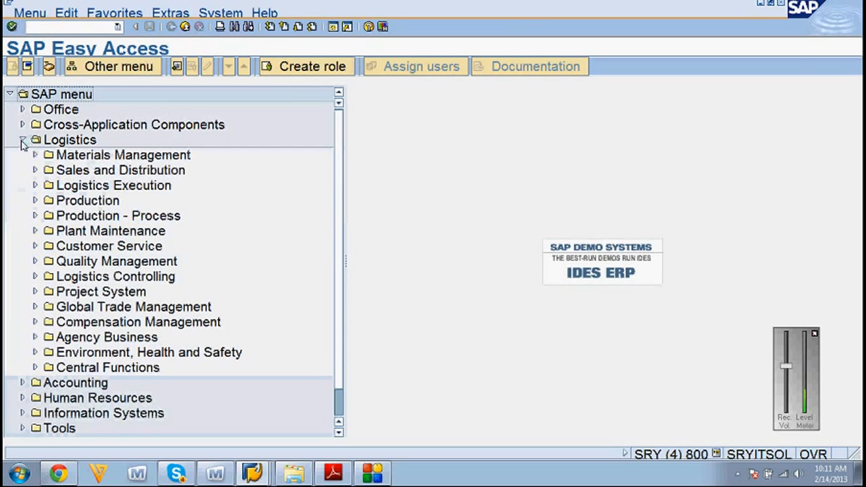
click(36, 170)
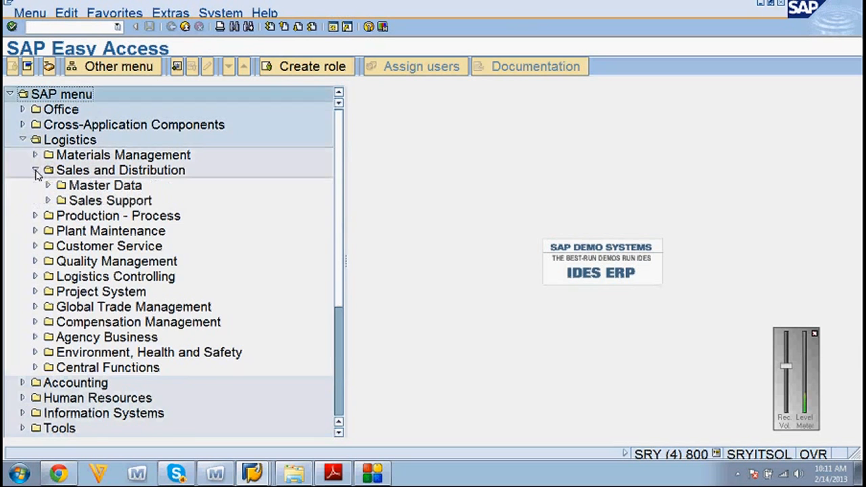
click(48, 186)
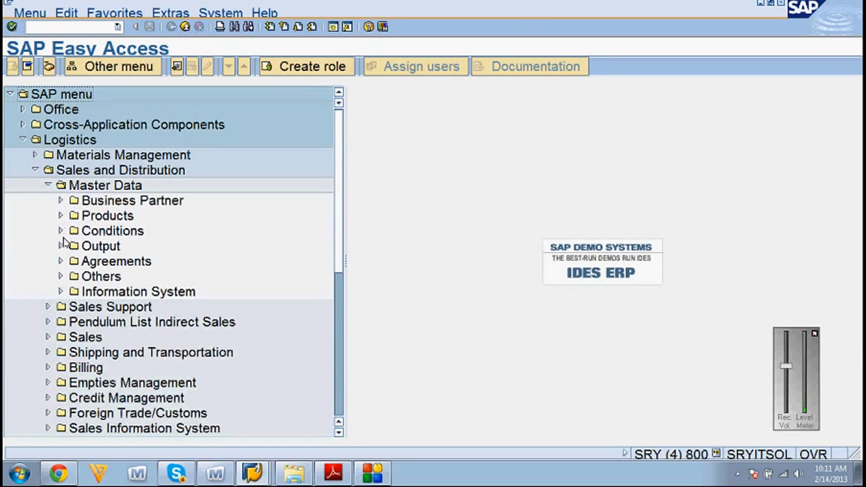
click(60, 230)
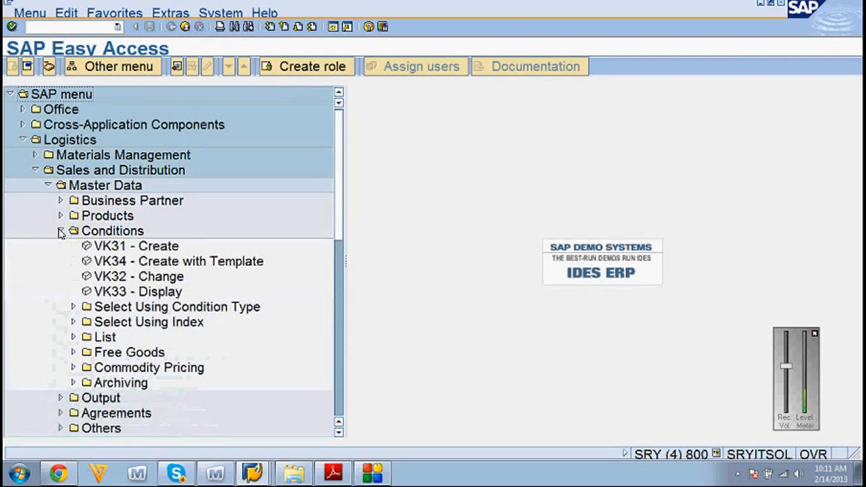
click(73, 352)
scroll(135, 312, down, 2)
click(134, 310)
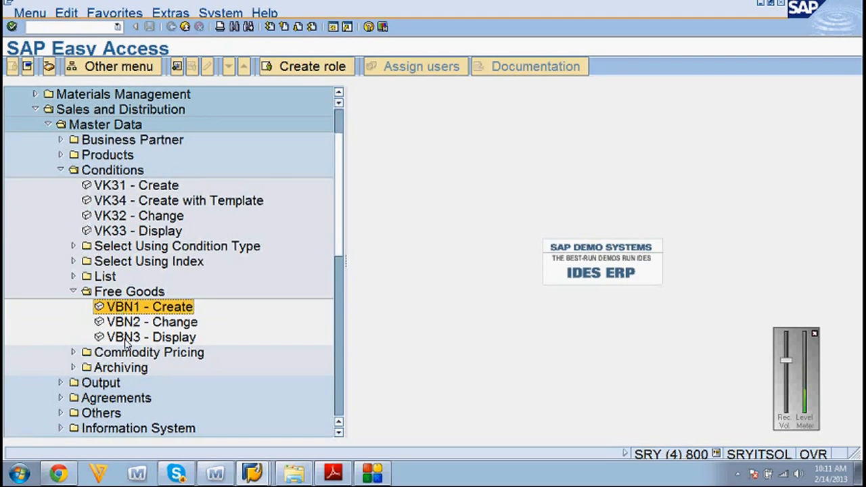
double_click(124, 339)
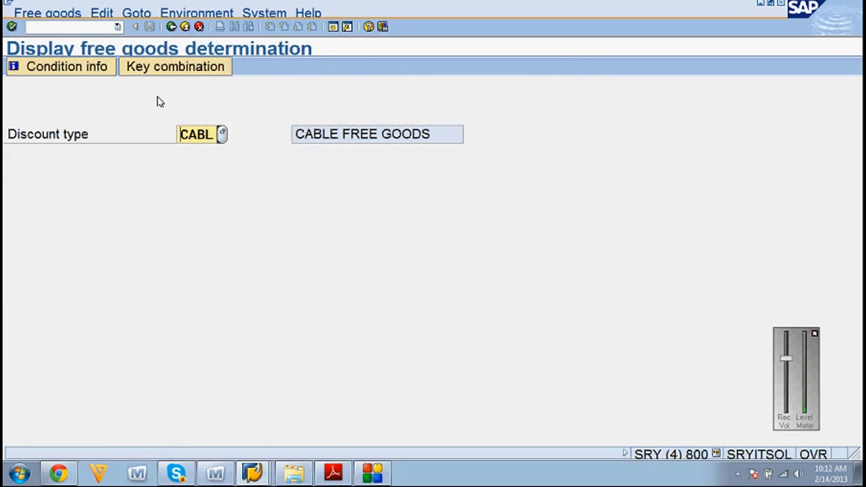
Step: Choose NA00, Free goods, as the discount type and open its record selection
key(Delete)
key(Delete)
key(Delete)
key(Delete)
key(F4)
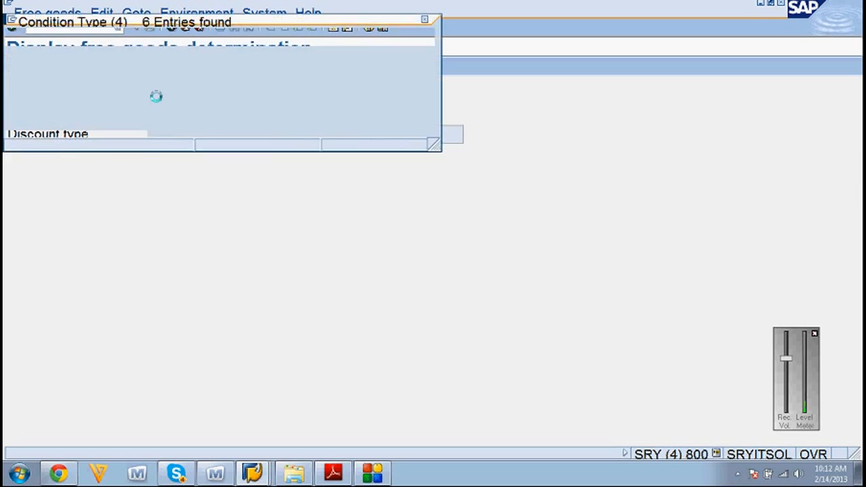
click(41, 175)
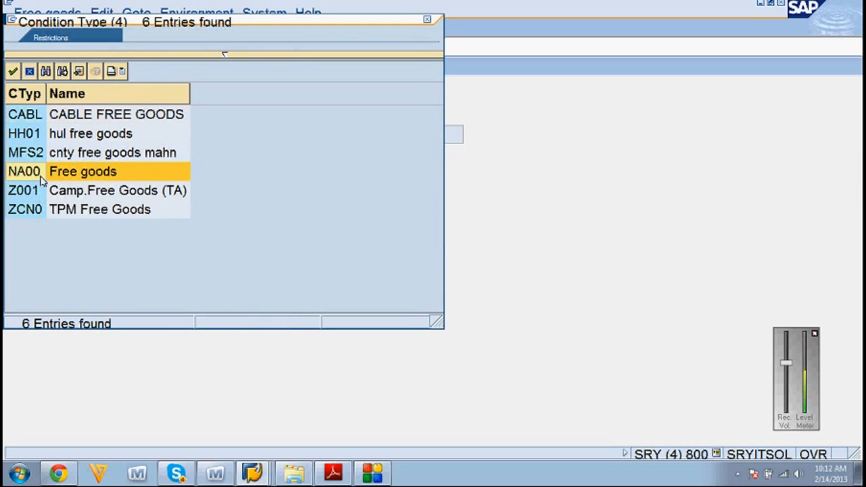
double_click(41, 174)
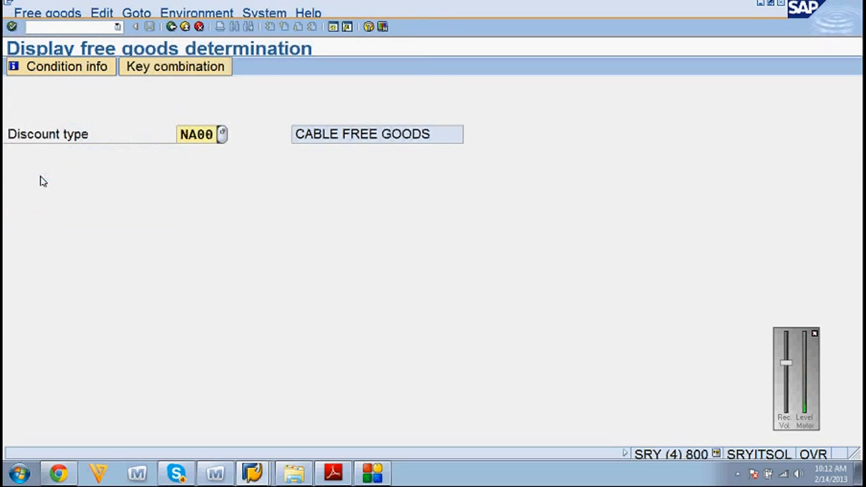
click(12, 28)
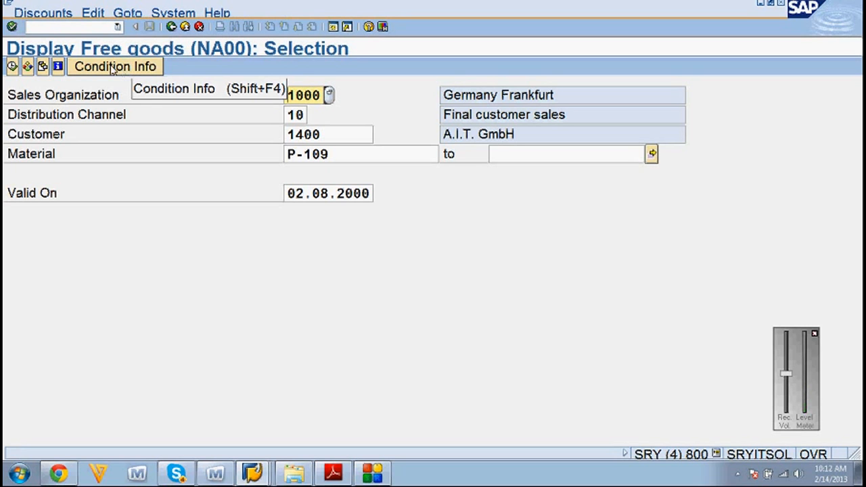
Step: List the NA00 condition records for material P-109 with only a valid-to date of 14.02.2013, and return to SAP Easy Access
click(359, 195)
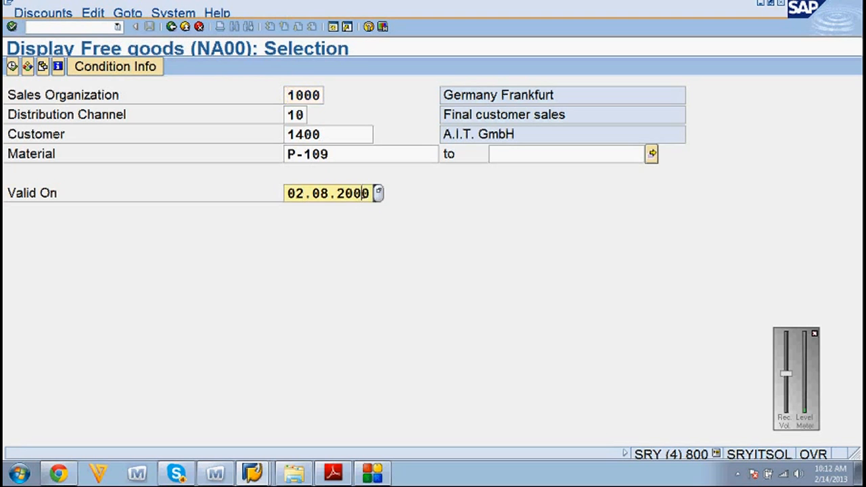
click(108, 65)
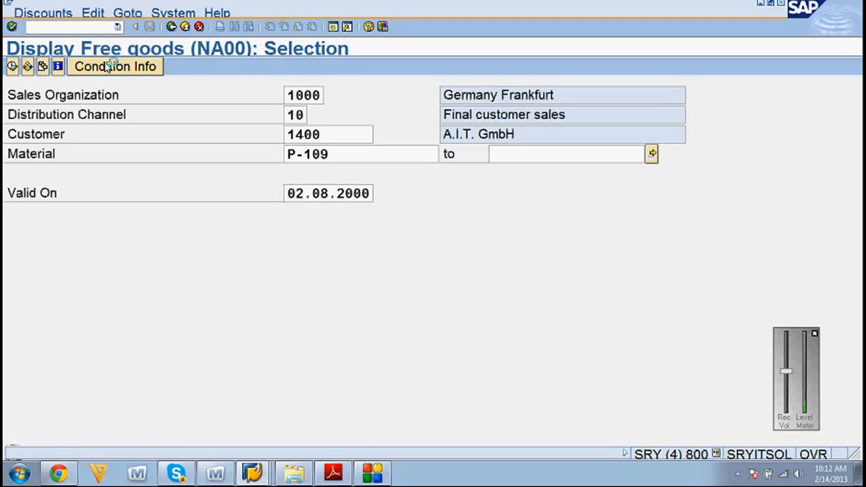
drag(288, 232, 430, 238)
key(ctrl+c)
key(Delete)
click(348, 253)
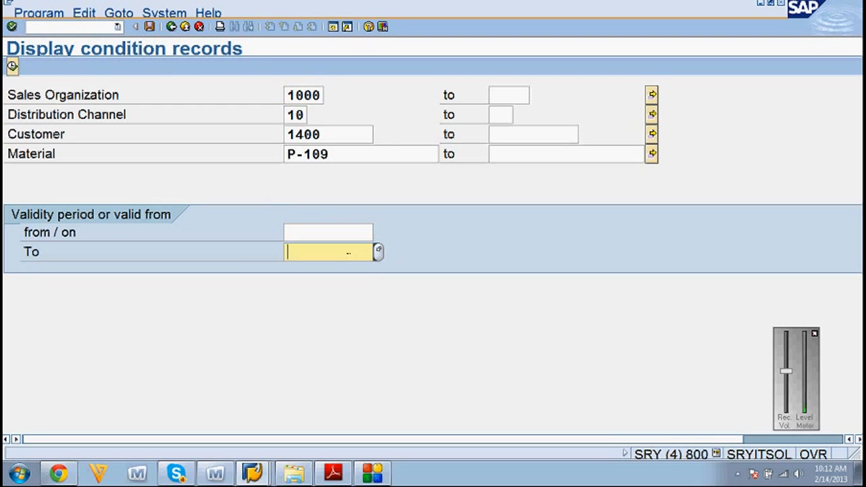
key(ctrl+v)
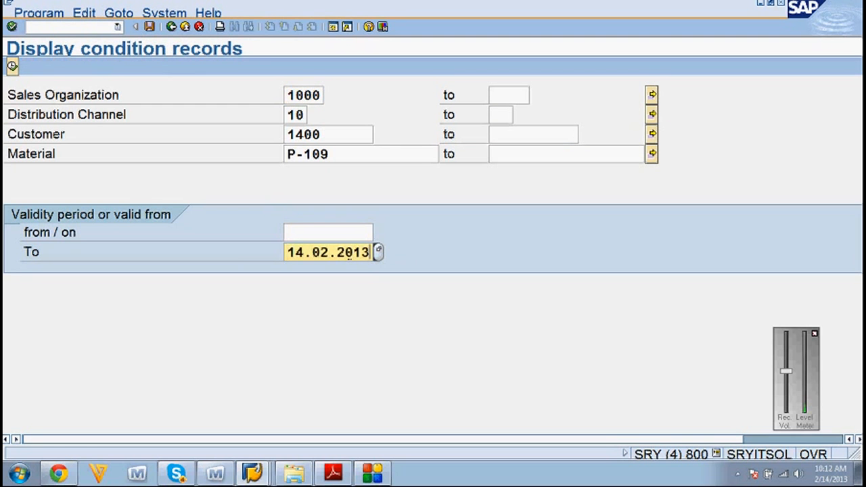
click(15, 68)
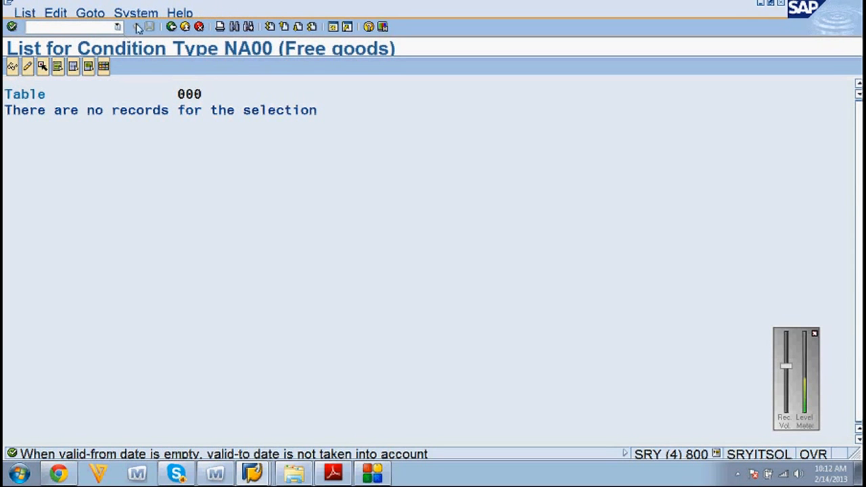
click(174, 26)
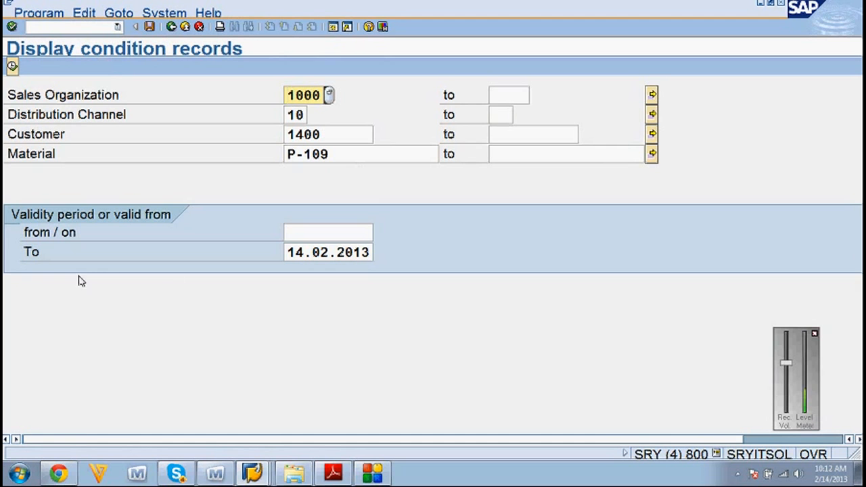
click(173, 28)
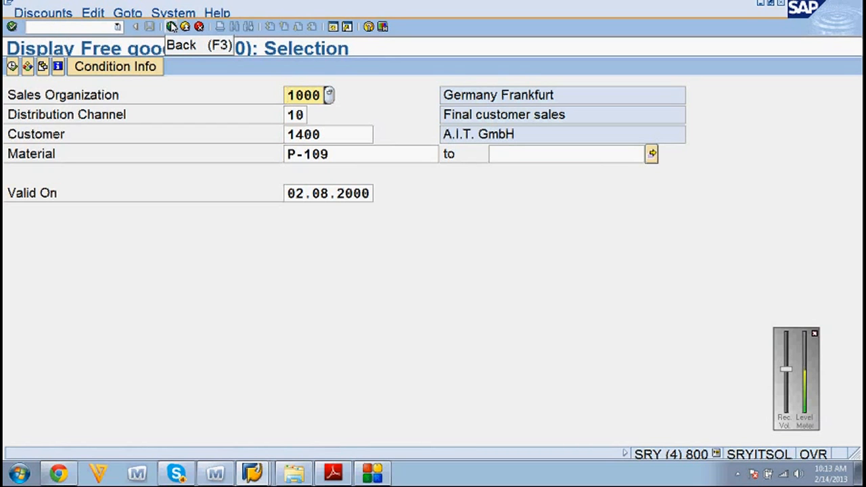
click(171, 27)
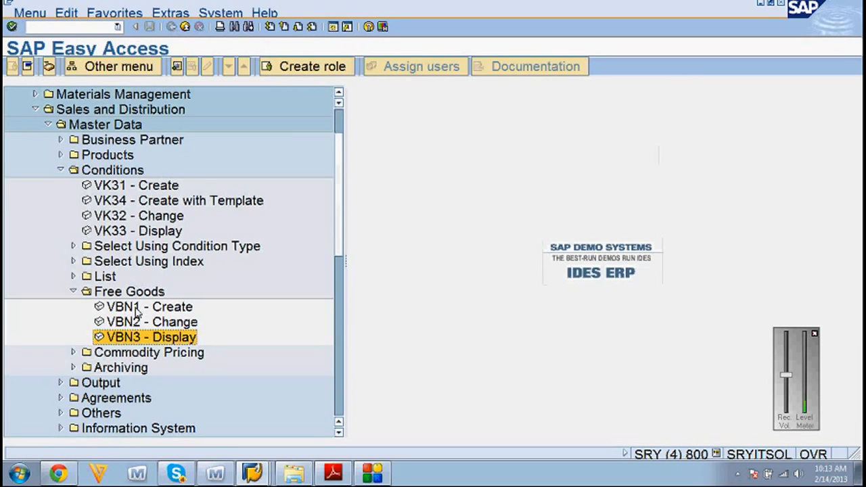
Step: Start VBN1 to create free goods for NA00 and examine the material, minimum quantity and From columns of the inclusive view
double_click(137, 309)
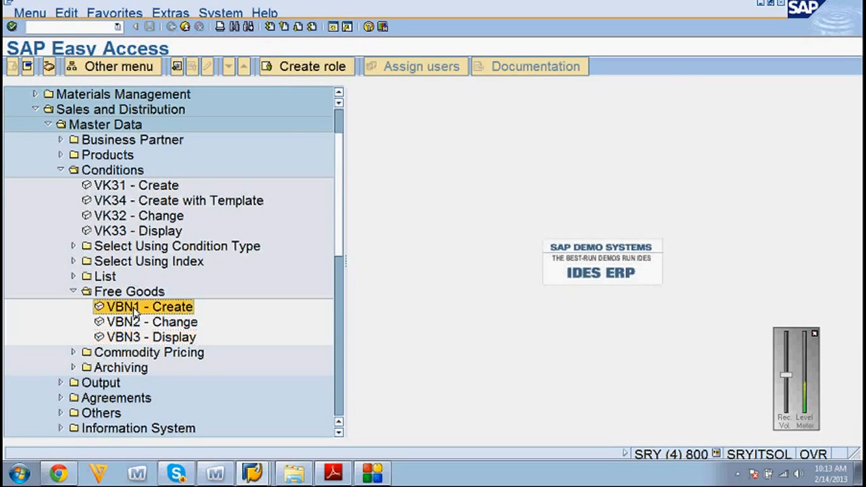
click(12, 27)
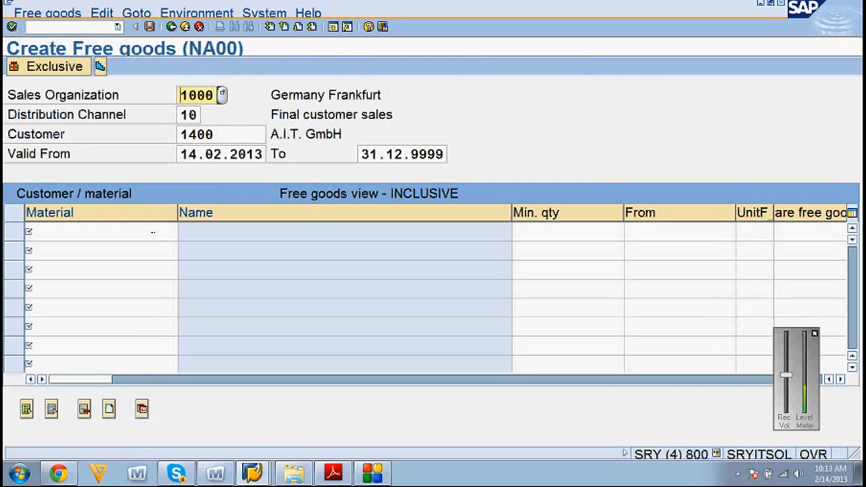
click(140, 218)
click(560, 234)
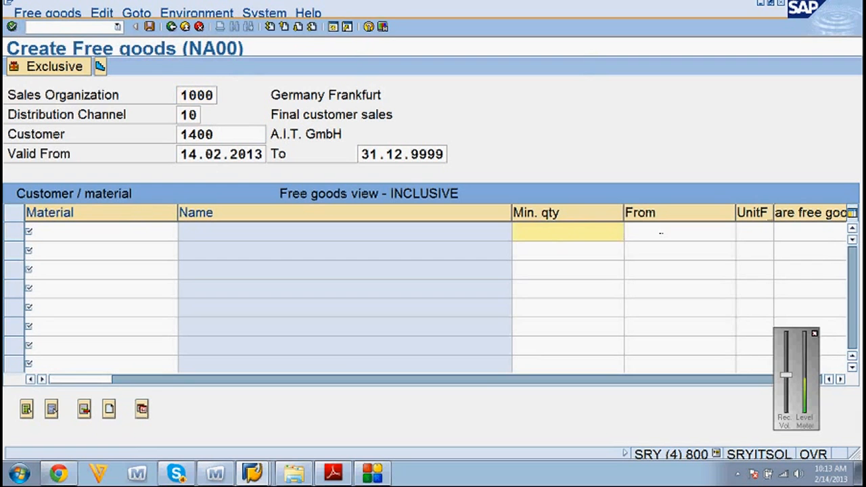
click(662, 232)
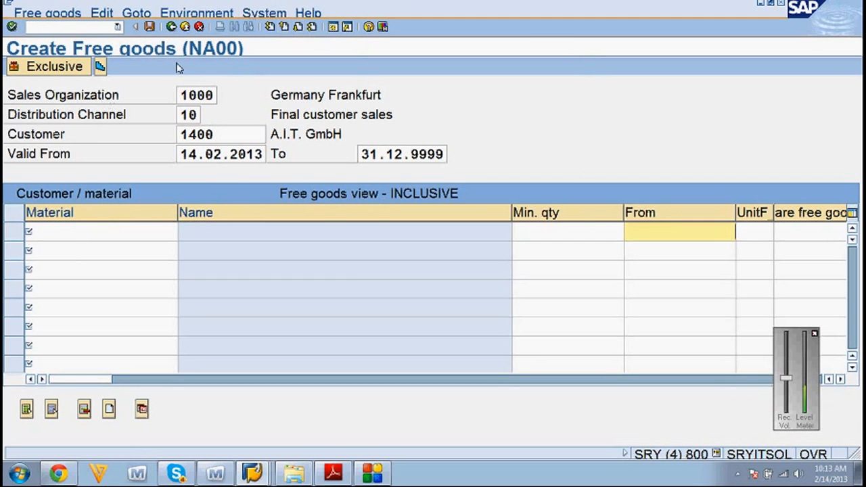
Step: Display the exclusive free goods view for NA00 and return to the inclusive view to compare their columns
click(33, 70)
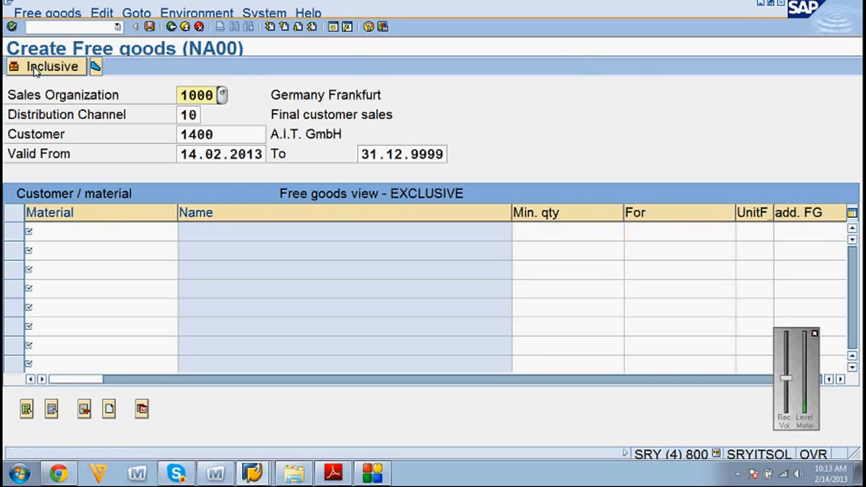
click(33, 71)
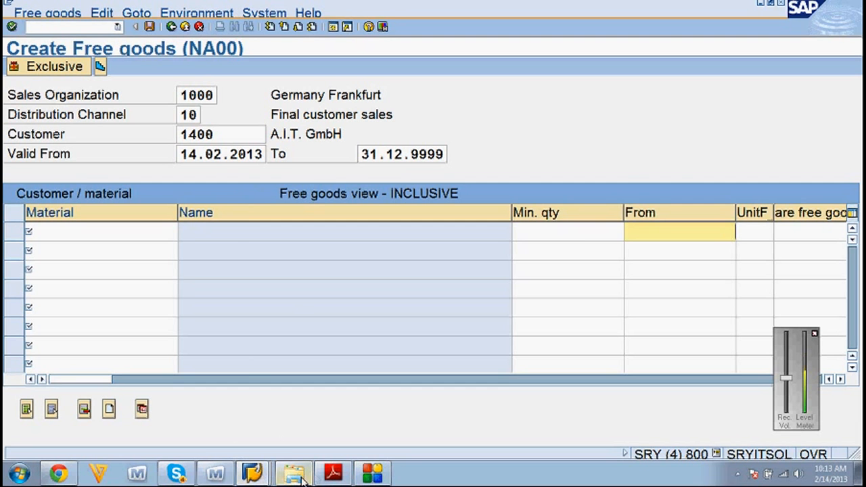
Step: Switch to TASD40_1.pdf in Adobe Reader and go through the successive matches for "free good" across the document
click(332, 474)
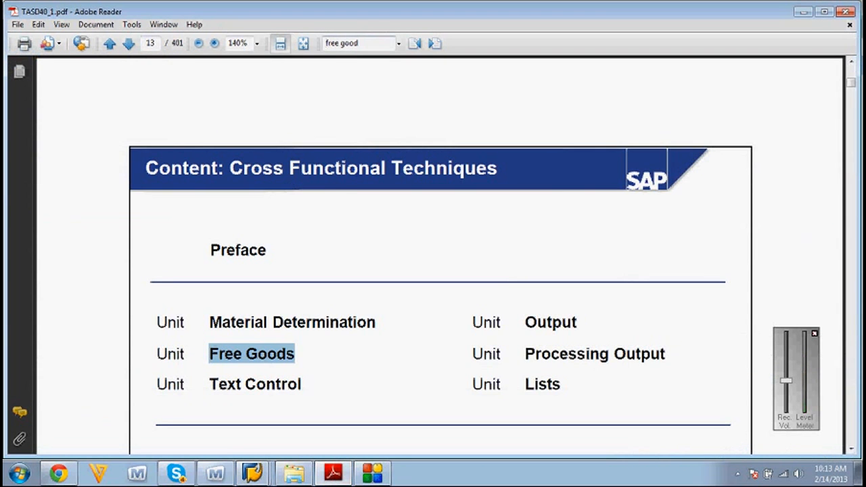
key(Return)
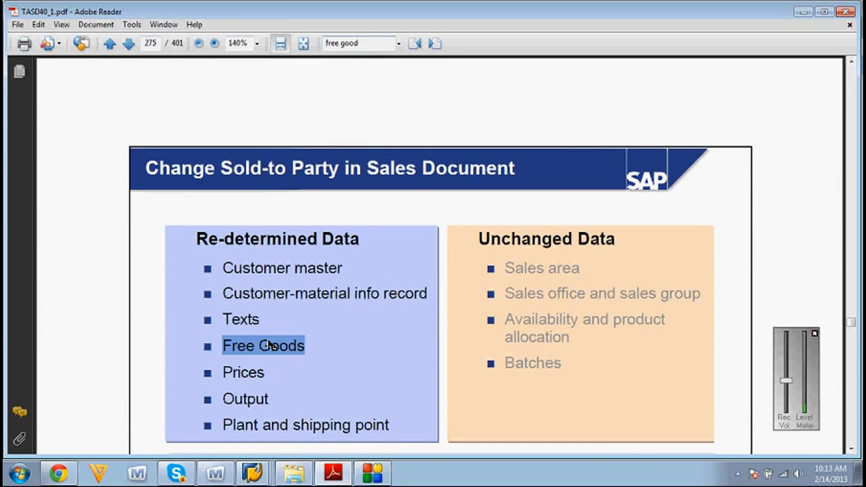
key(Return)
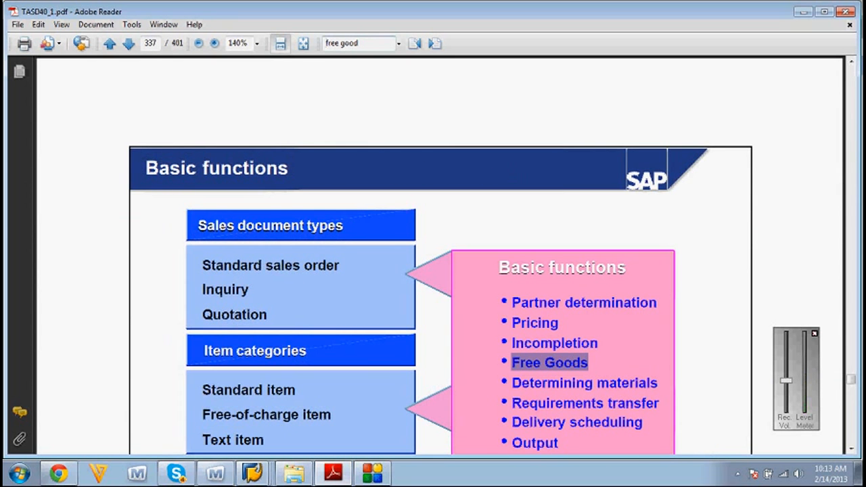
key(Return)
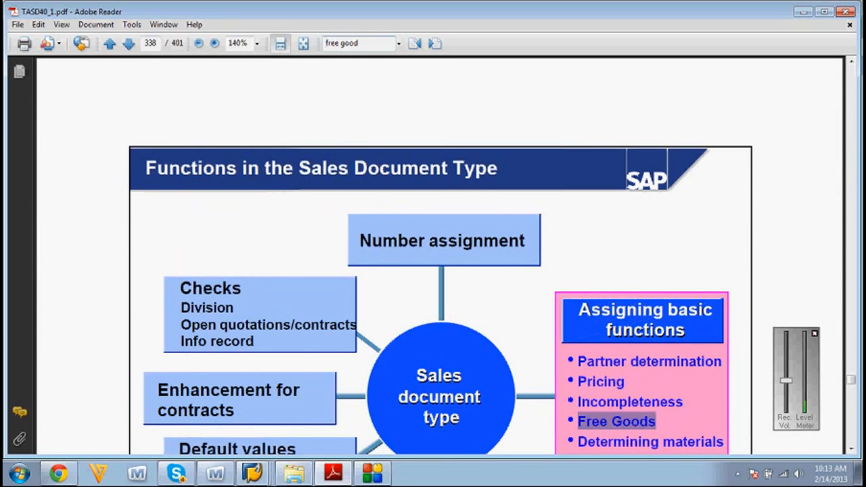
key(Return)
key(Return)
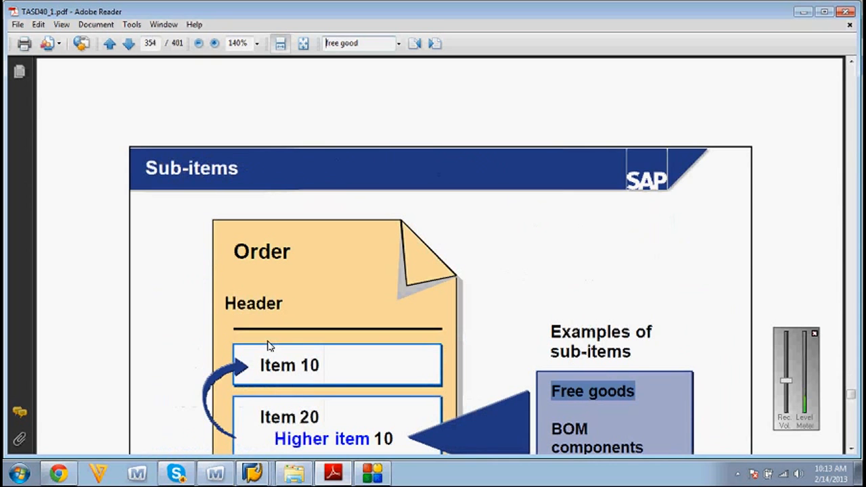
key(Return)
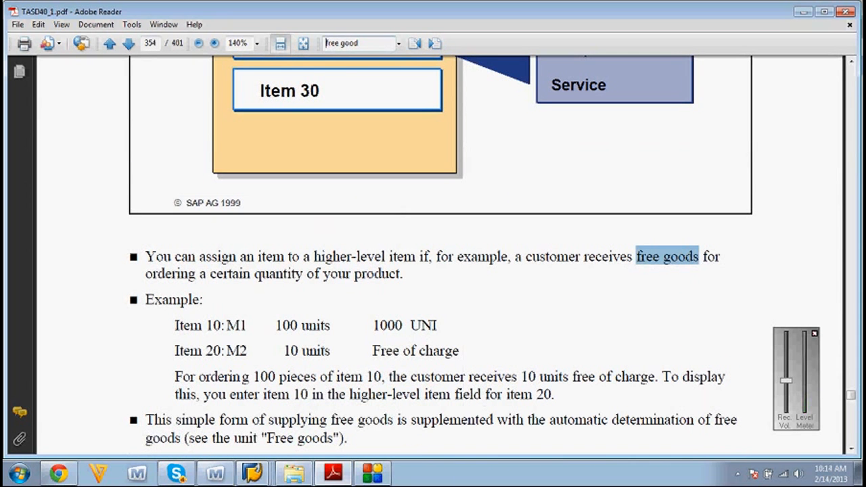
key(Return)
key(Return)
key(Return)
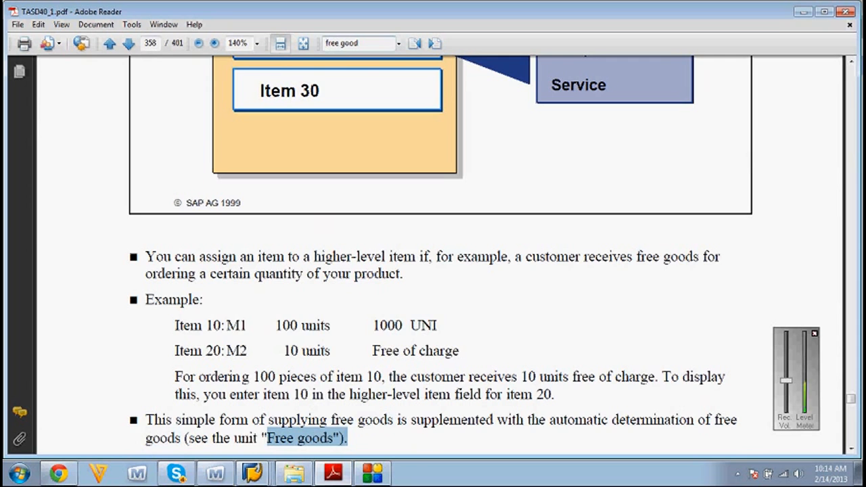
key(Return)
key(Return)
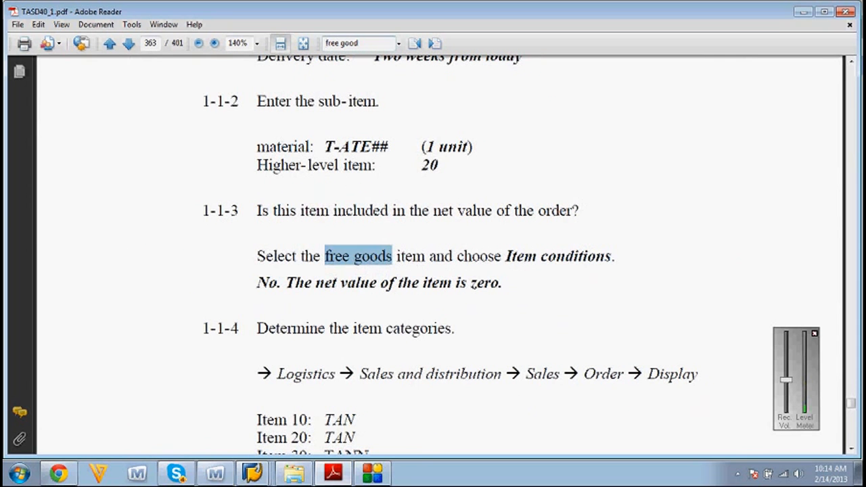
key(Return)
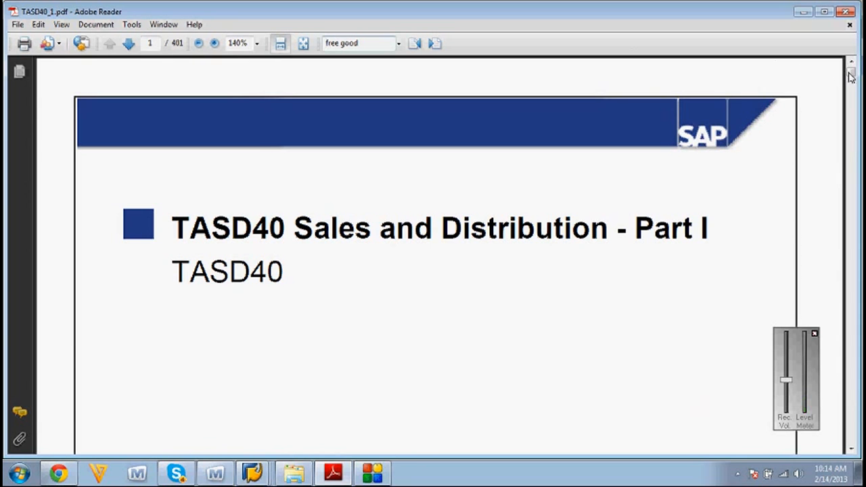
Step: Restart from the beginning of TASD40_1.pdf and review the "free good" matches again, including the Changing the Sales Document Type page
drag(851, 72, 609, 97)
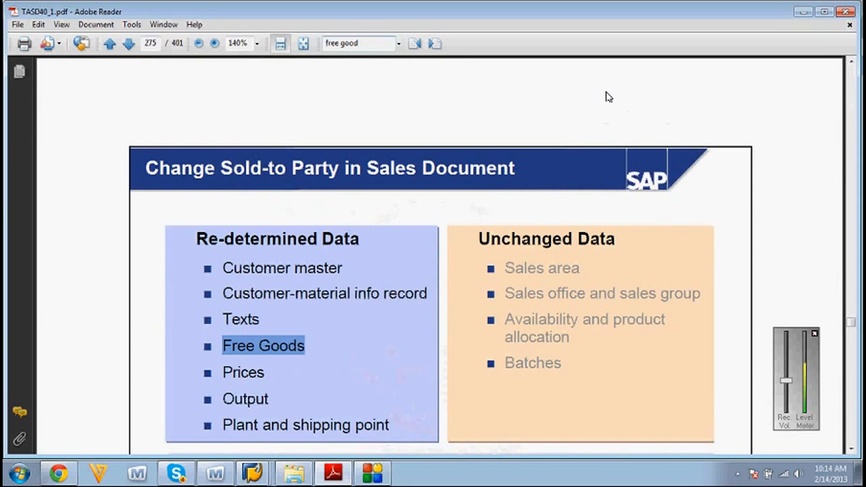
key(Return)
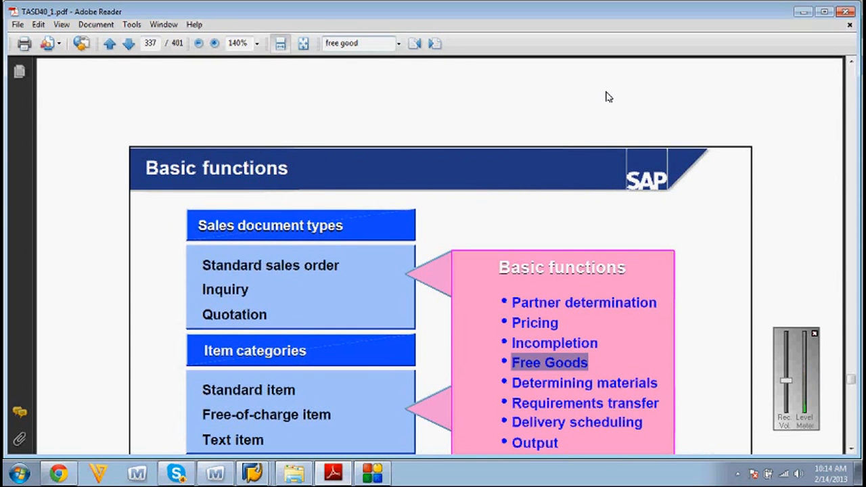
key(Return)
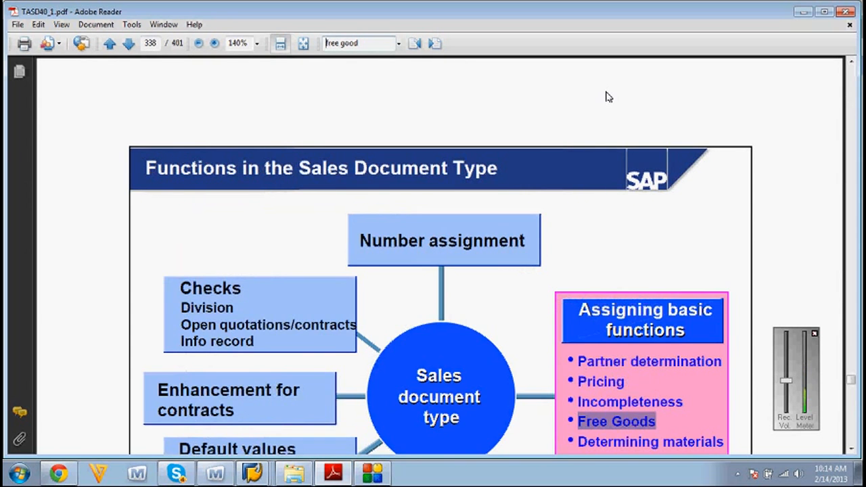
key(Return)
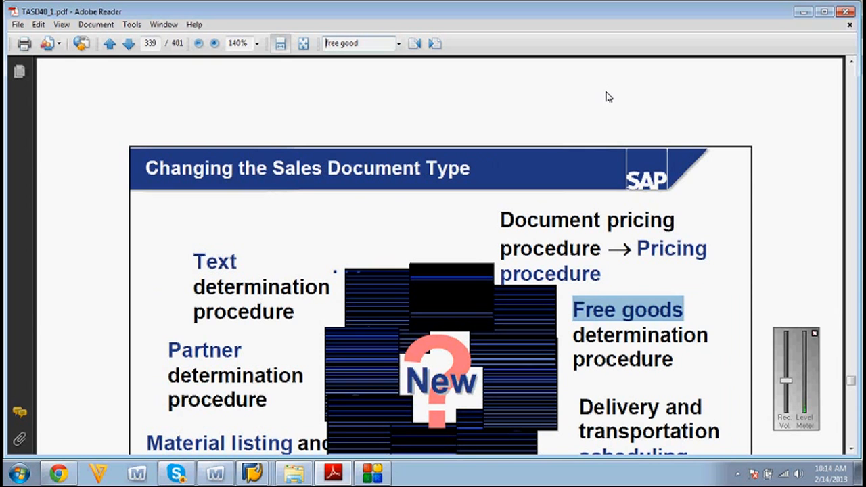
scroll(605, 107, down, 4)
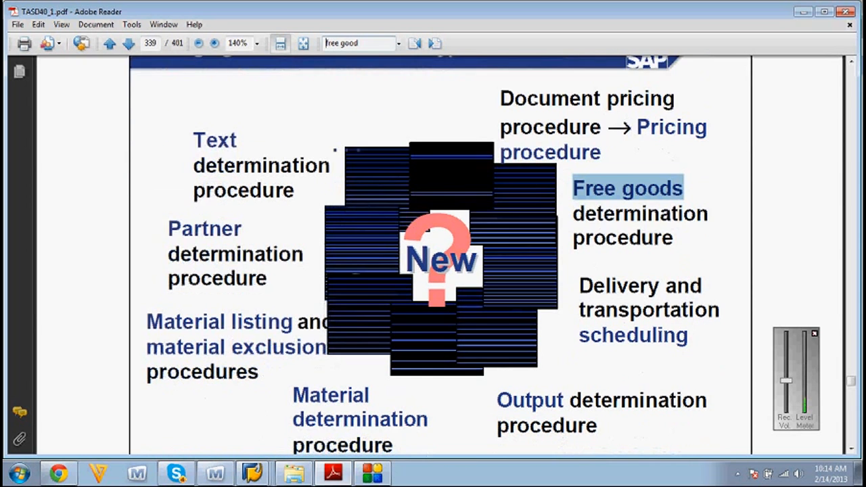
key(Return)
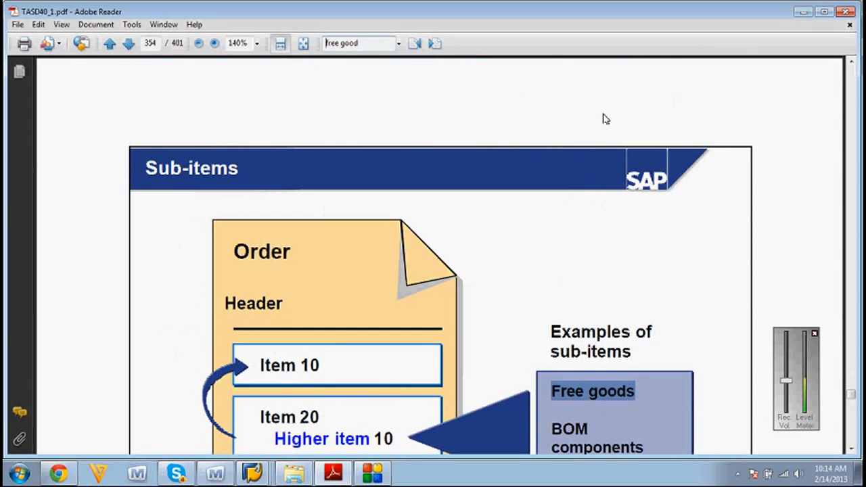
key(Return)
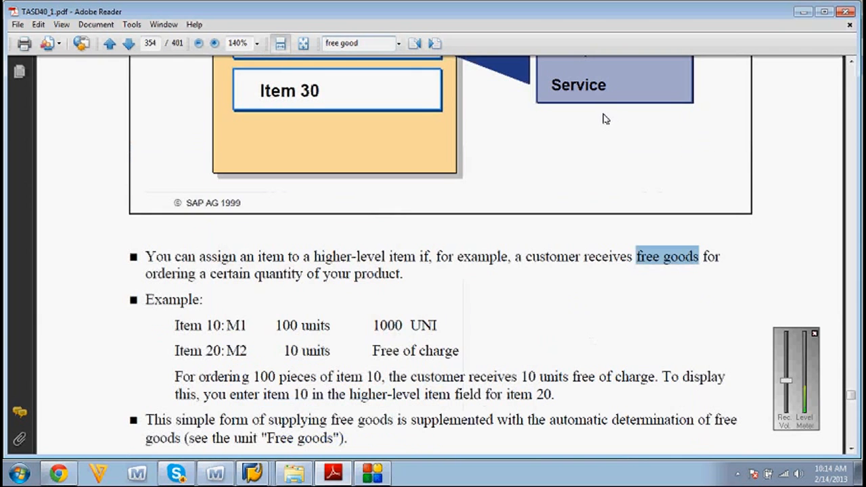
key(Return)
key(Return)
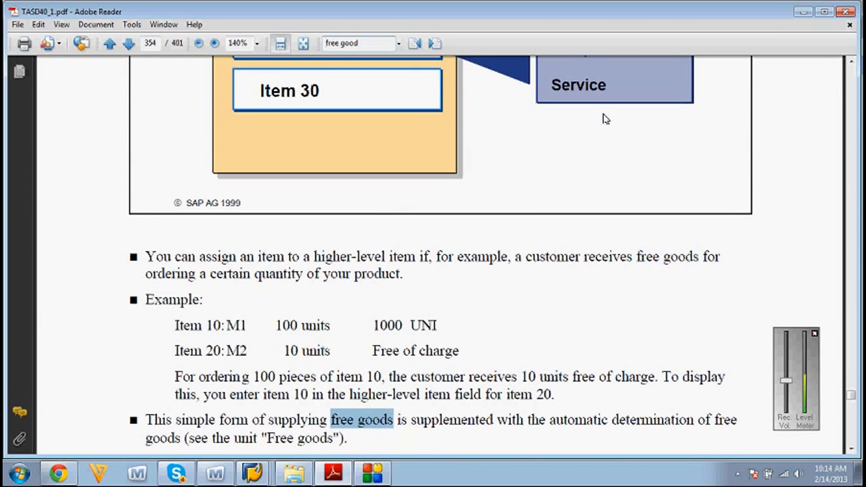
key(Return)
key(Return)
key(Return)
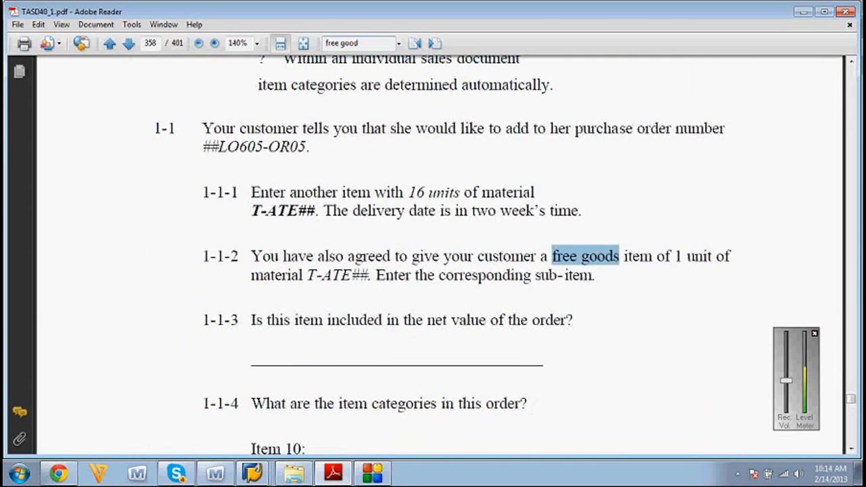
key(Return)
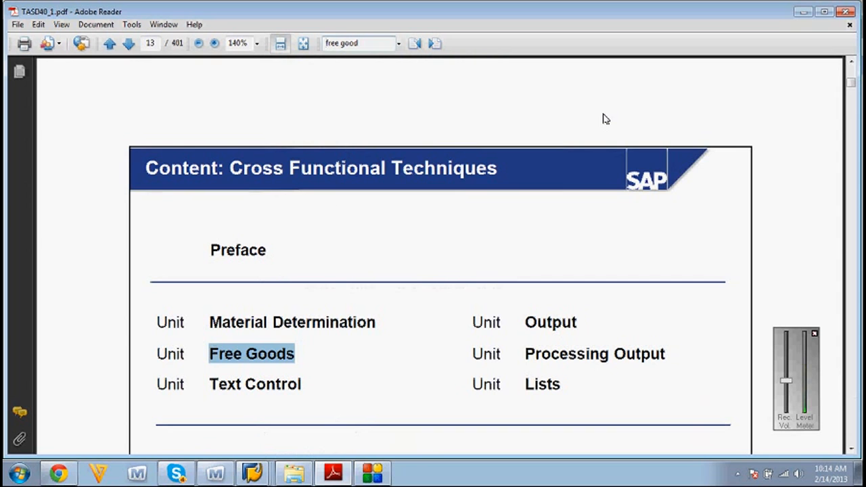
Step: Examine the Cross Functional Techniques and Shipping content pages for the units covered in the manual
scroll(415, 184, down, 3)
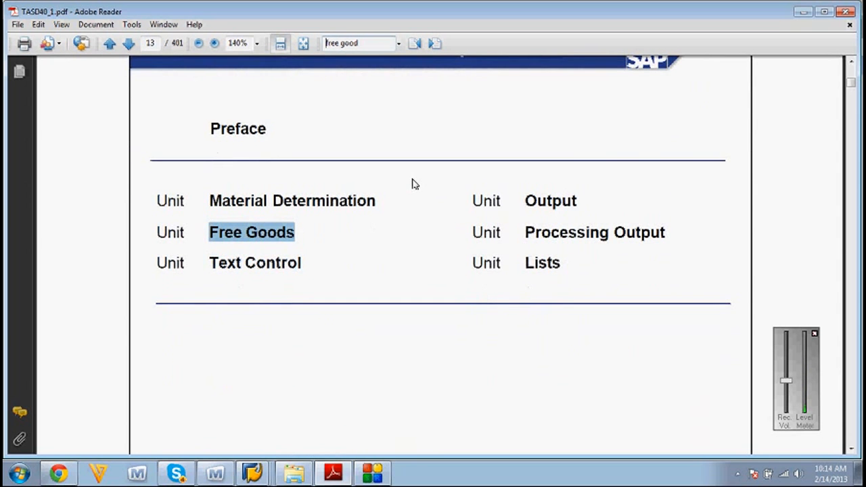
scroll(415, 184, down, 10)
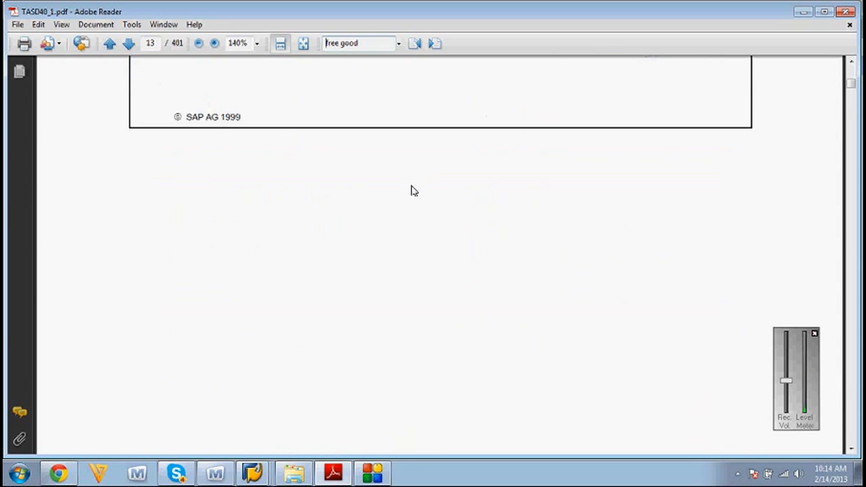
scroll(415, 184, down, 5)
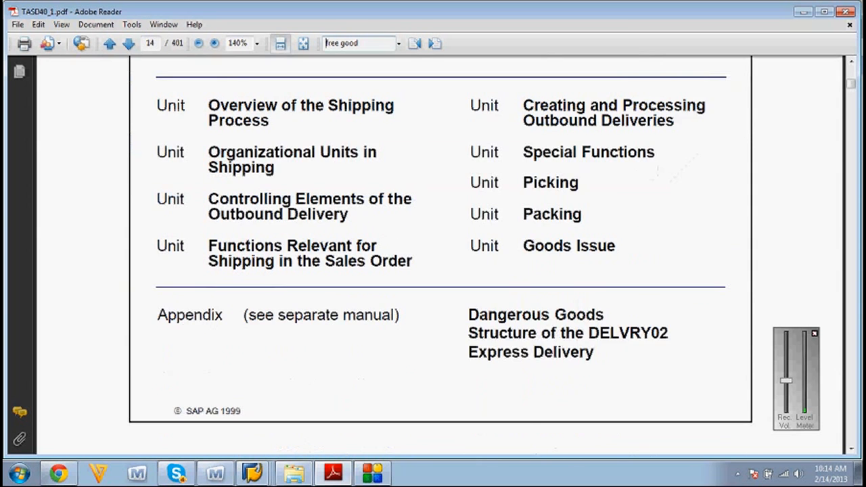
scroll(390, 205, up, 15)
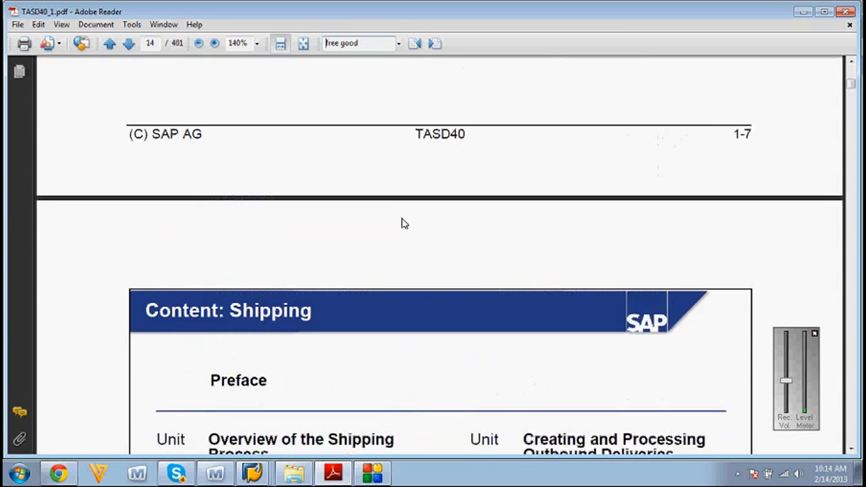
scroll(364, 193, up, 15)
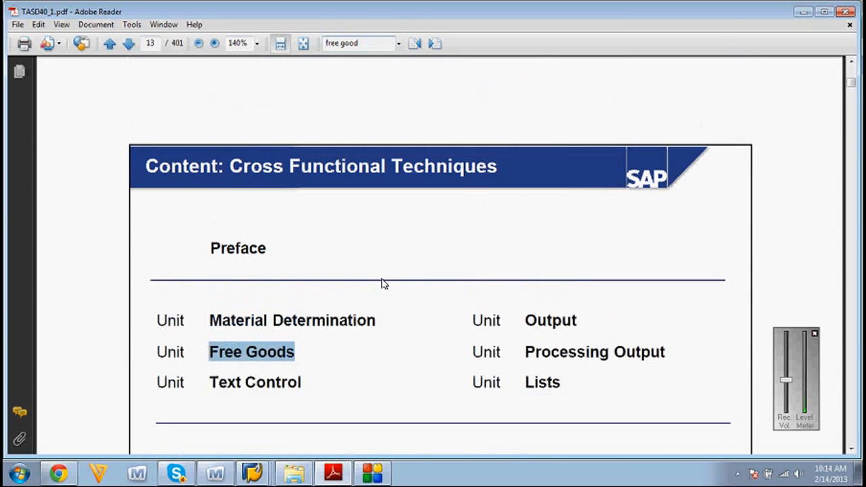
scroll(396, 282, down, 20)
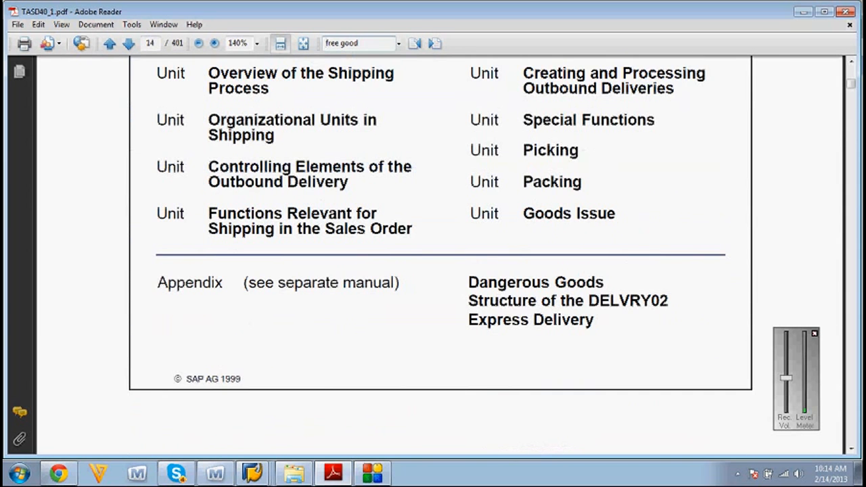
scroll(439, 251, up, 2)
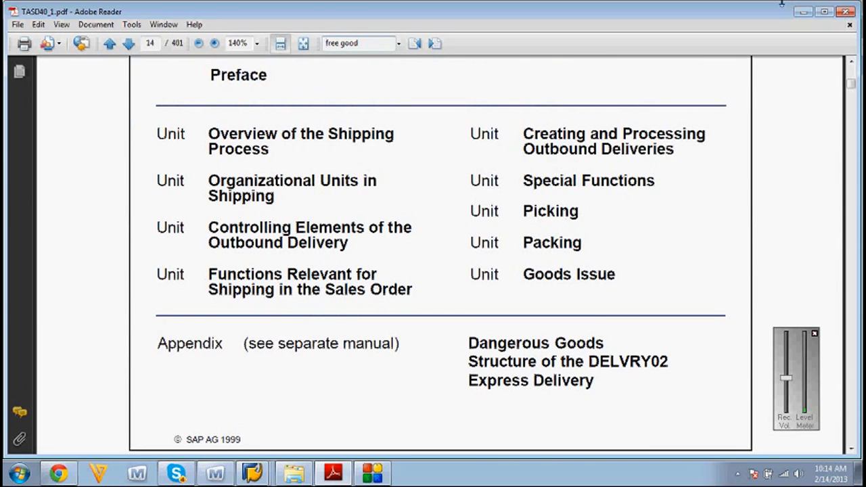
Step: Minimize the manual, go to the Windows desktop, and search the computer for "tasd" to open TASD40_4
click(803, 12)
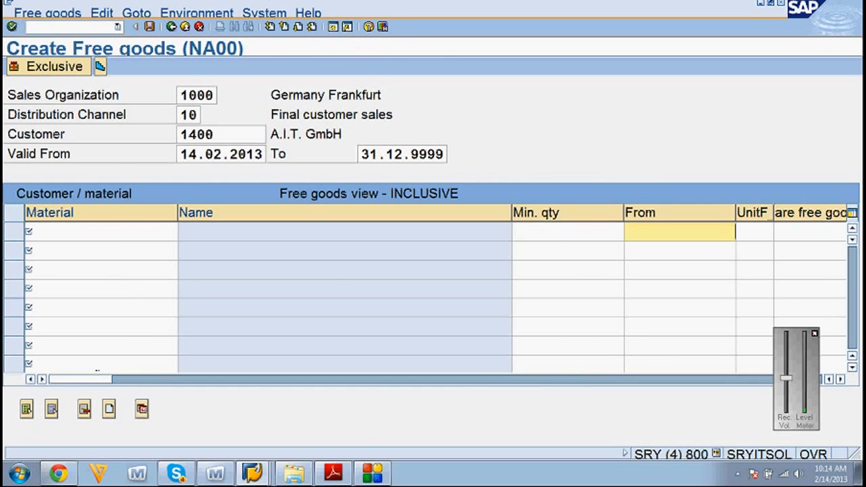
key(super+d)
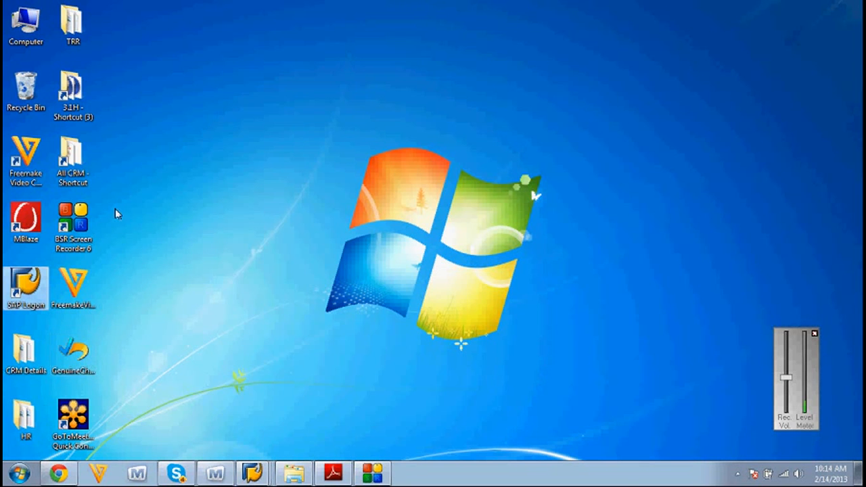
click(19, 474)
text(task)
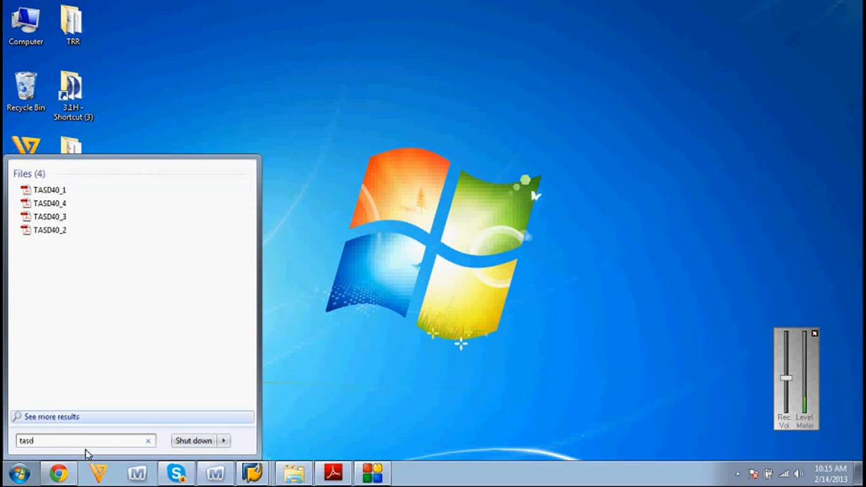
click(45, 204)
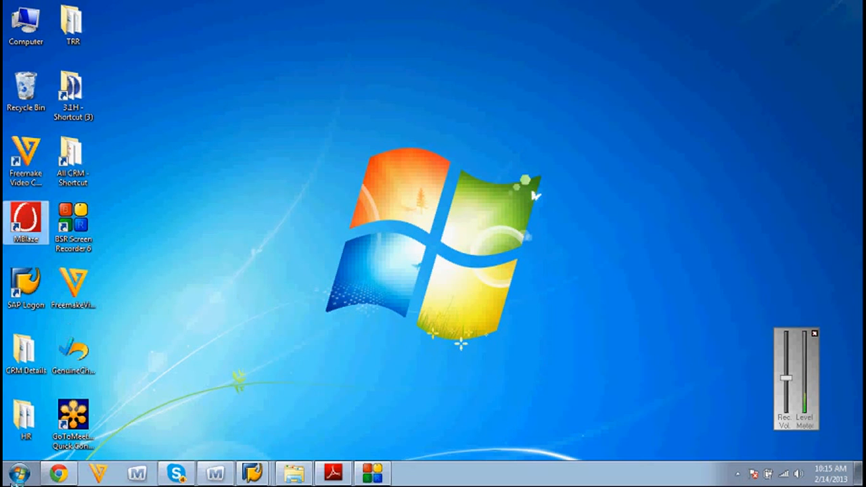
Step: Search the computer for "tasd" again and open the TASD40_2 manual
click(19, 473)
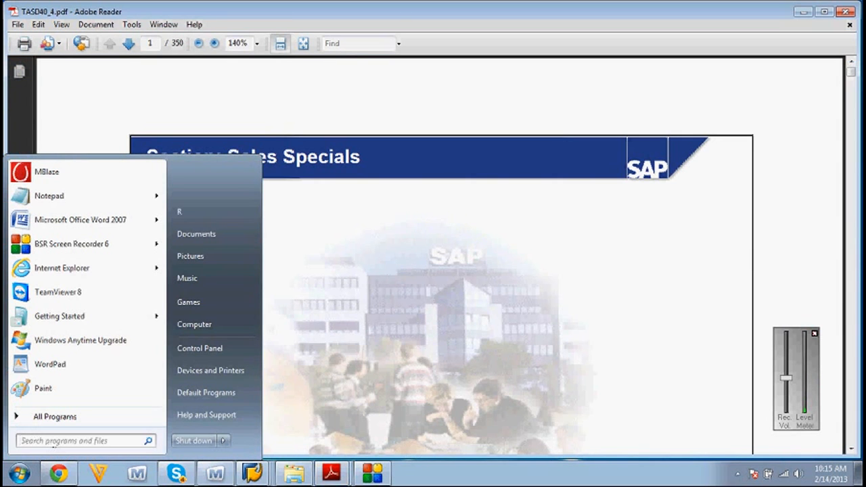
text(tasd)
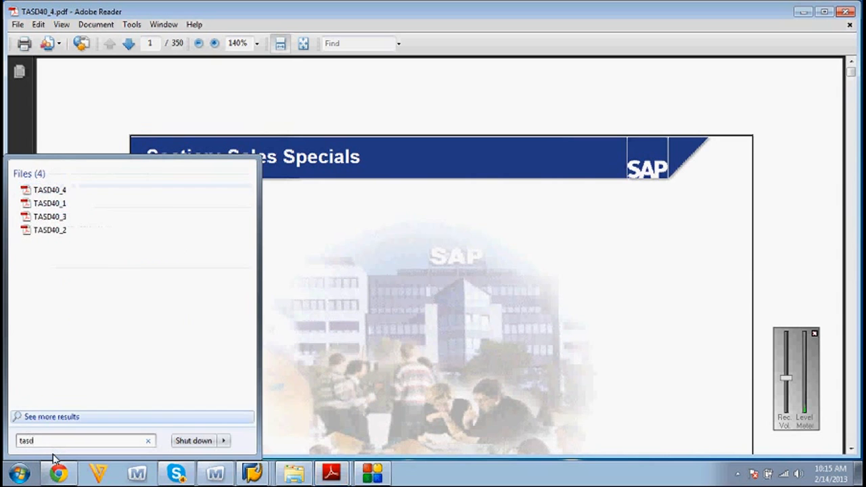
click(38, 231)
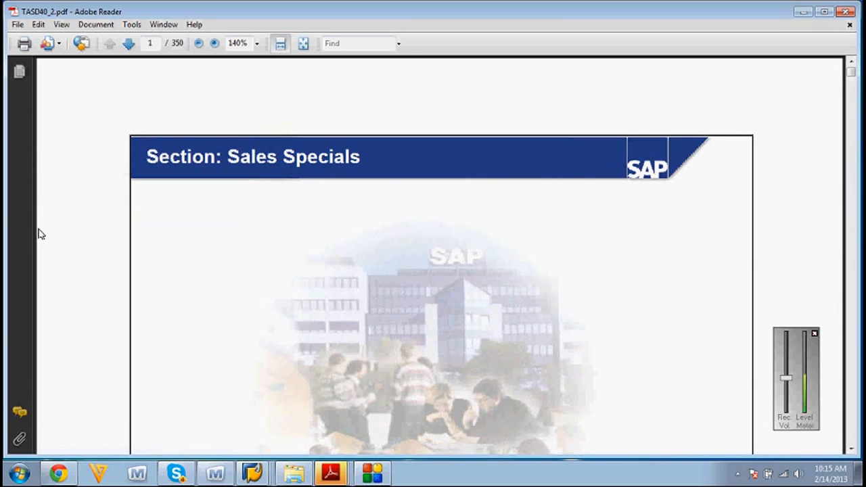
Step: Search the TASD40_2 manual for "free goods" and advance through the matches to the Free Goods unit contents page
scroll(398, 347, down, 3)
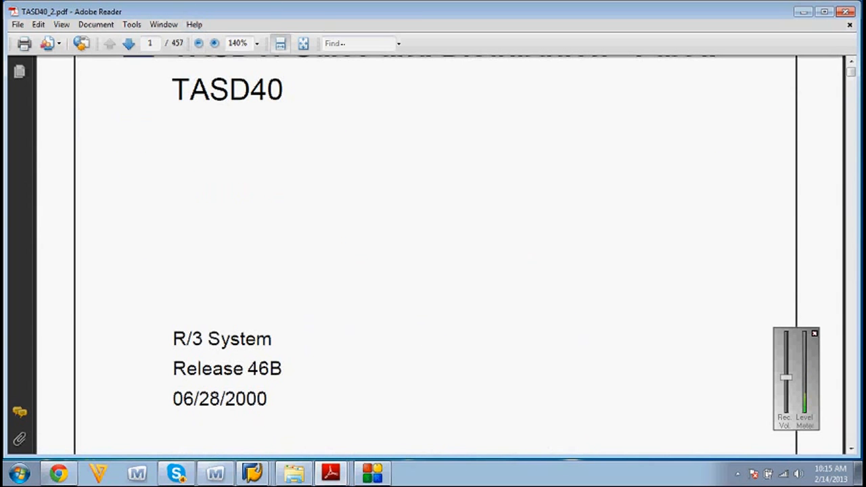
click(330, 43)
text(free goods)
key(Return)
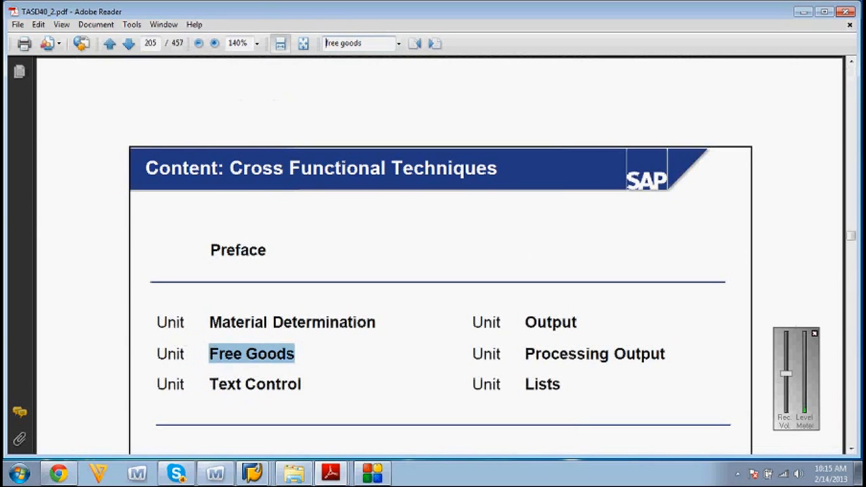
key(Return)
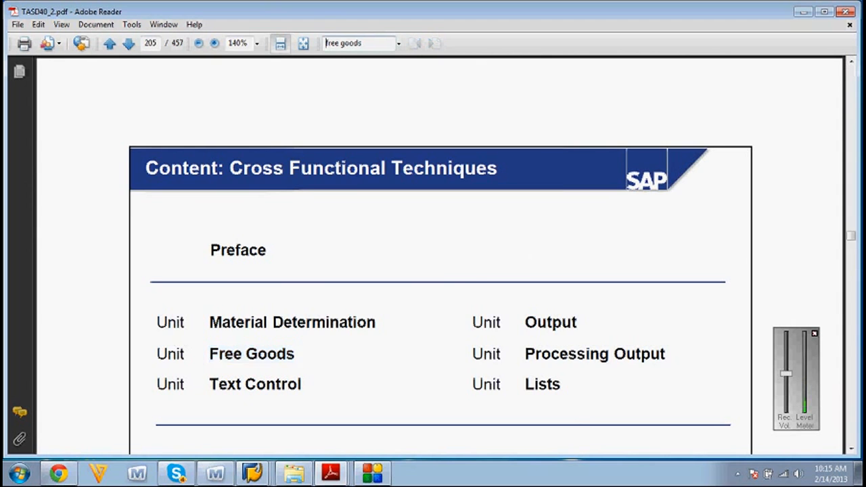
key(Return)
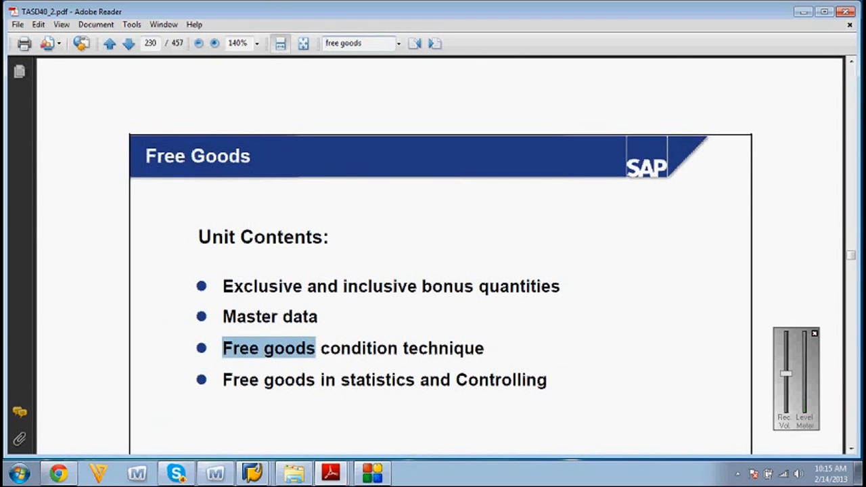
Step: Read the Free Goods unit contents, Objectives and Business Scenario pages
scroll(201, 133, down, 5)
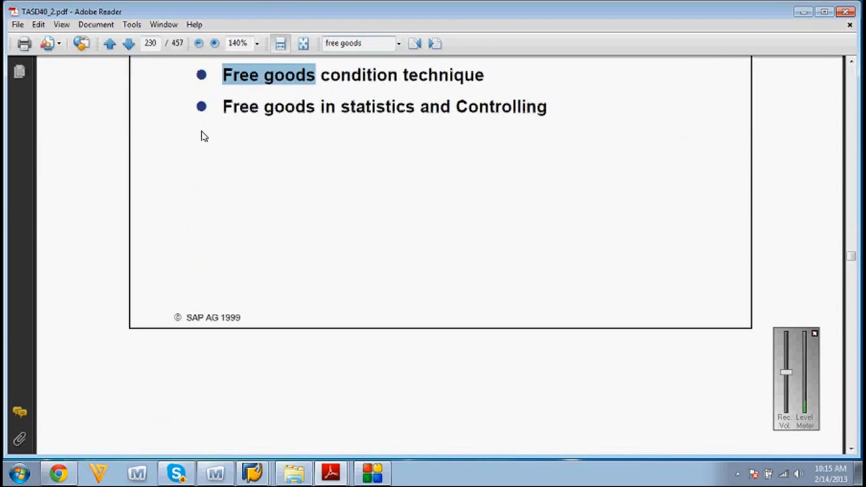
scroll(207, 149, up, 1)
scroll(207, 150, down, 10)
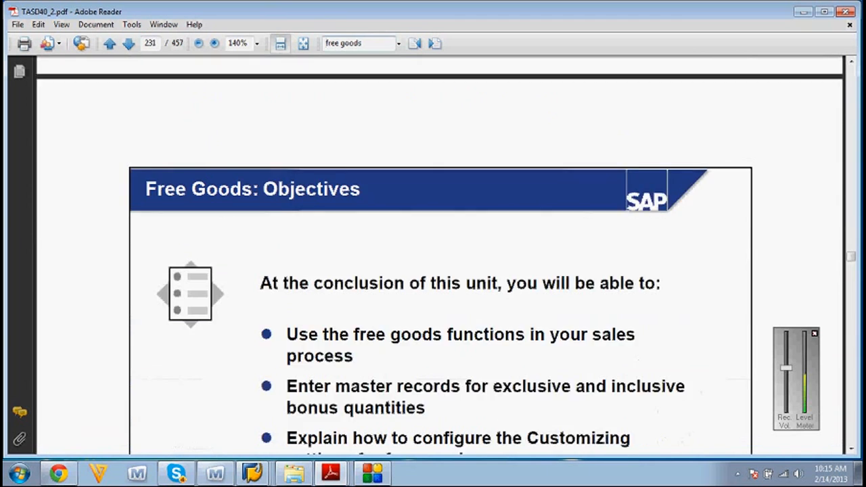
scroll(206, 156, down, 3)
scroll(203, 159, down, 18)
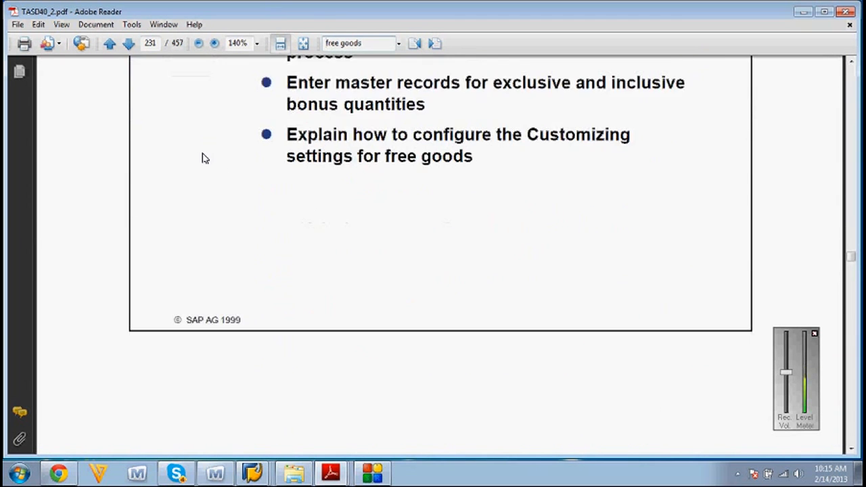
scroll(206, 178, down, 2)
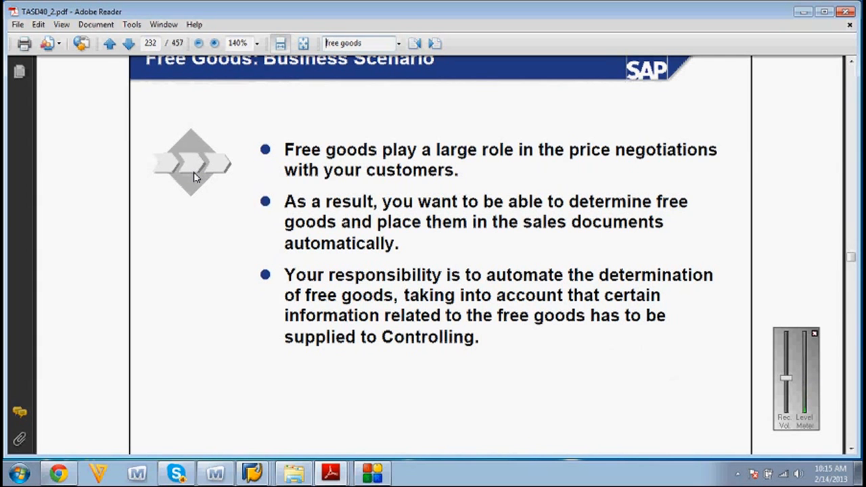
scroll(194, 177, down, 15)
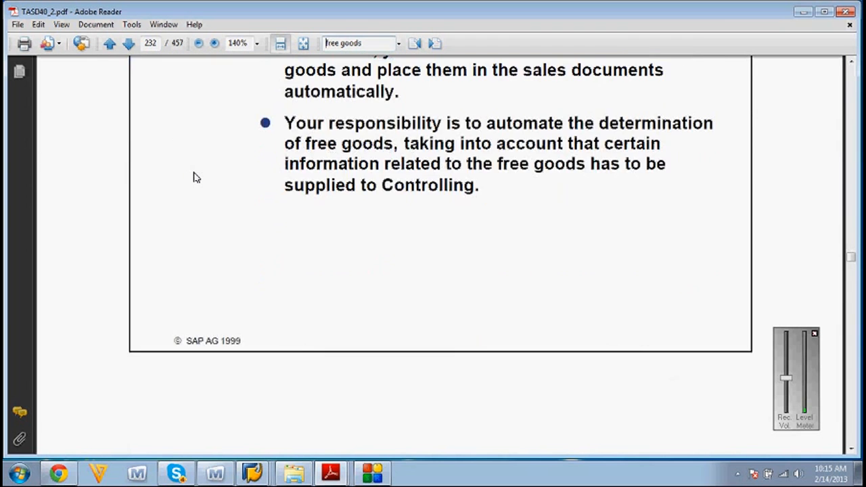
Step: Examine the Exclusive and Inclusive Bonus Quantities slides (1) and (2), comparing the inclusive and exclusive illustrations
scroll(190, 197, down, 6)
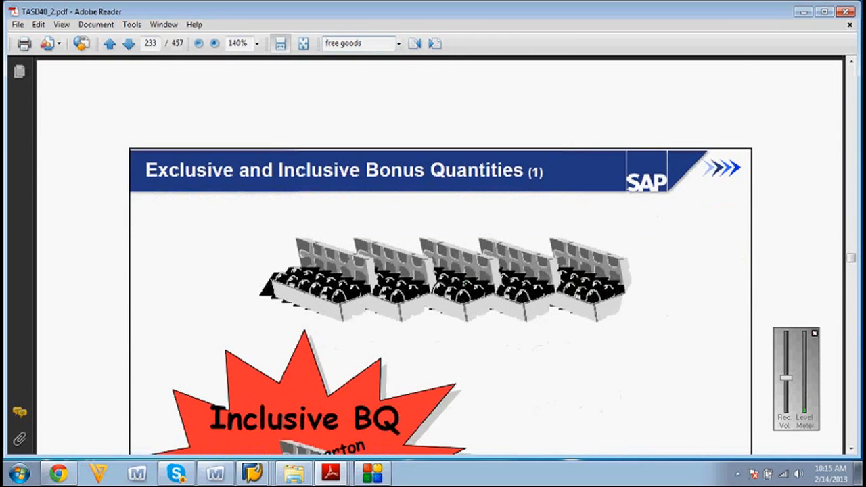
scroll(190, 208, up, 3)
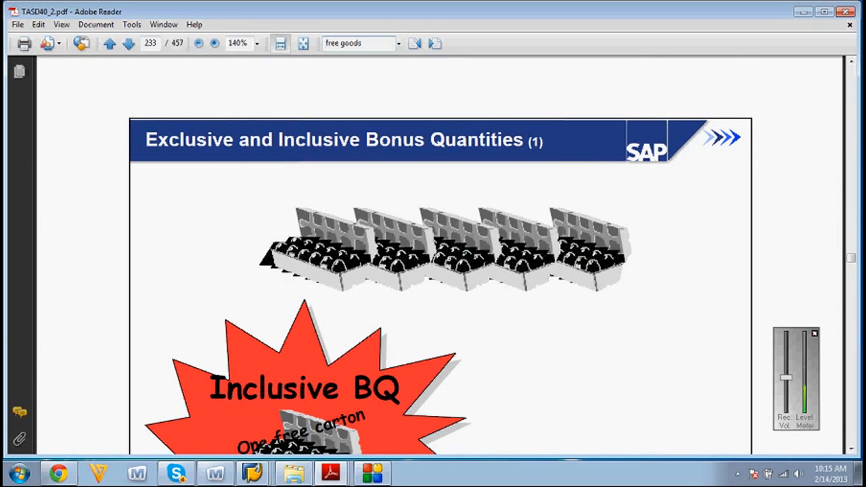
scroll(203, 135, down, 2)
scroll(230, 150, down, 2)
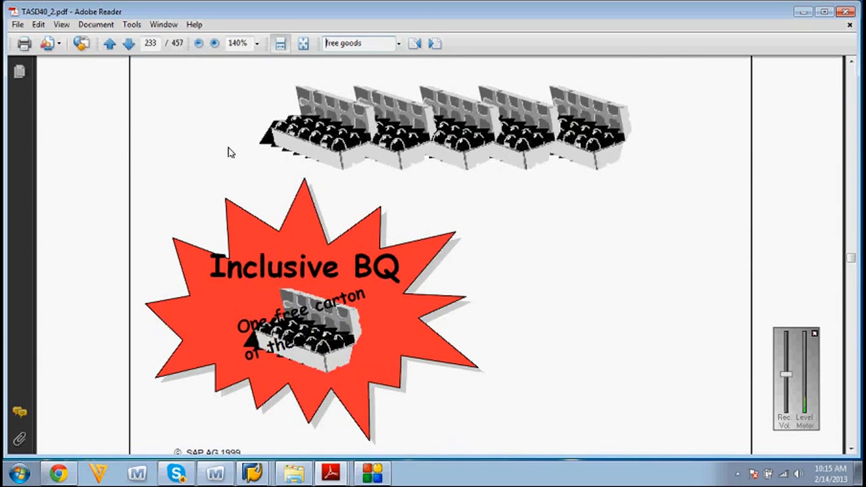
scroll(228, 152, down, 2)
scroll(219, 162, down, 10)
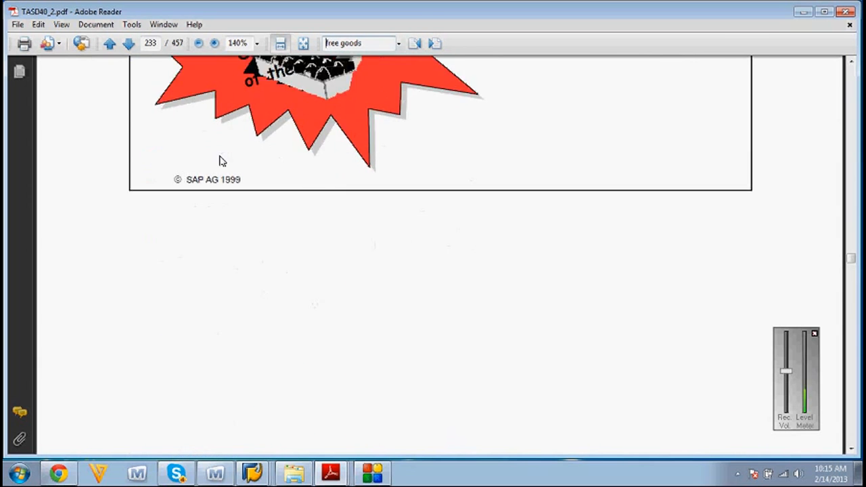
scroll(210, 174, down, 4)
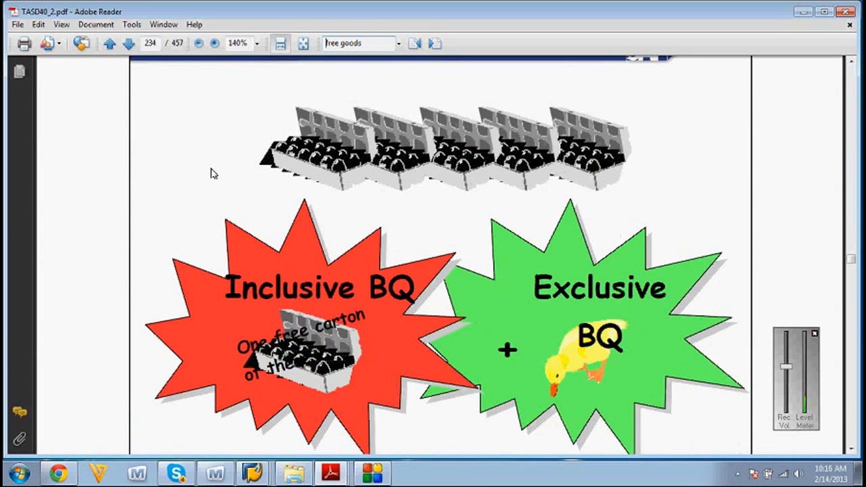
scroll(210, 174, up, 1)
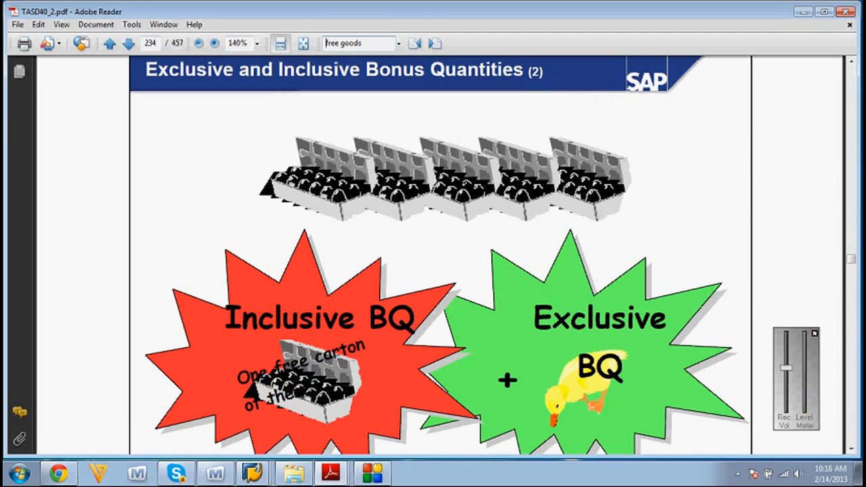
Step: Read the notes beneath the Exclusive and Inclusive Bonus Quantities (2) slide alongside its illustration
scroll(567, 334, down, 5)
scroll(567, 334, down, 3)
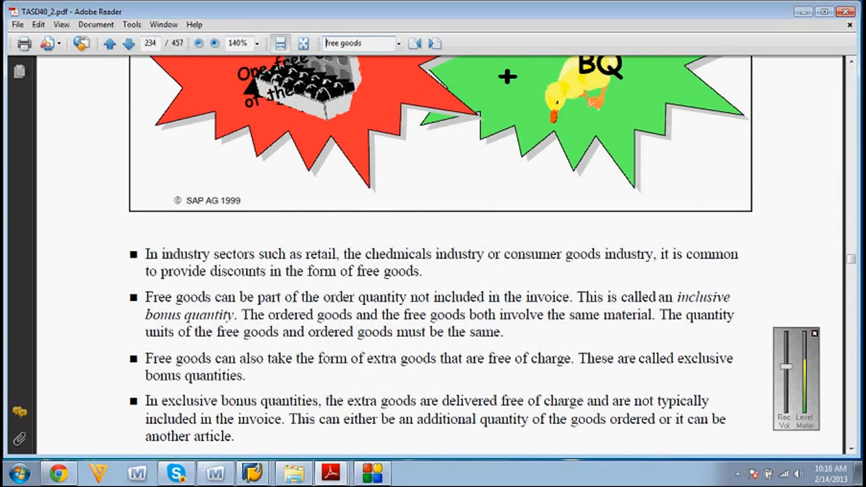
scroll(469, 255, up, 1)
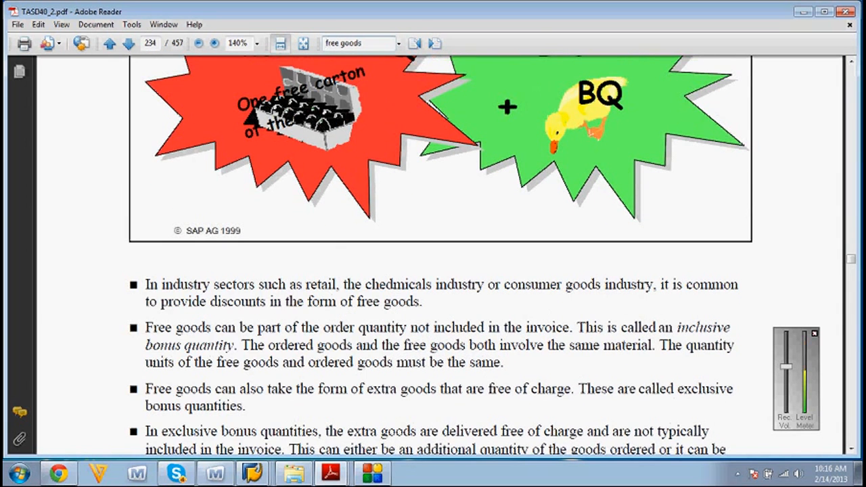
scroll(565, 339, up, 6)
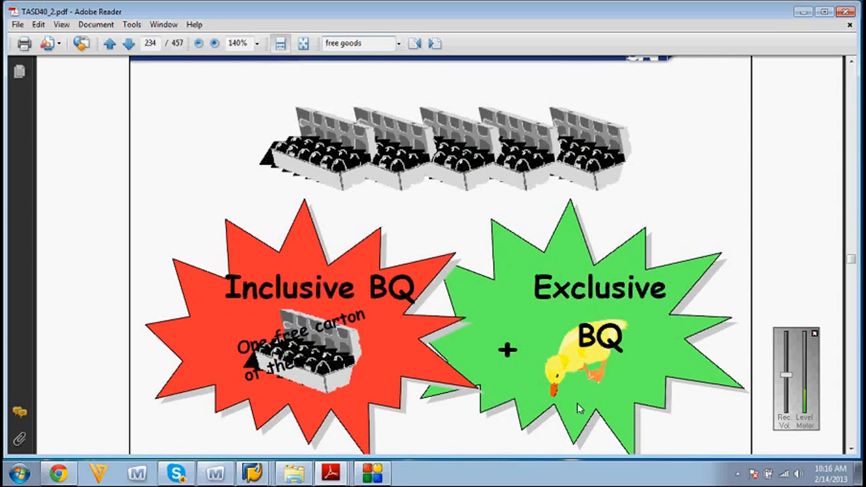
scroll(555, 352, down, 3)
scroll(554, 352, down, 12)
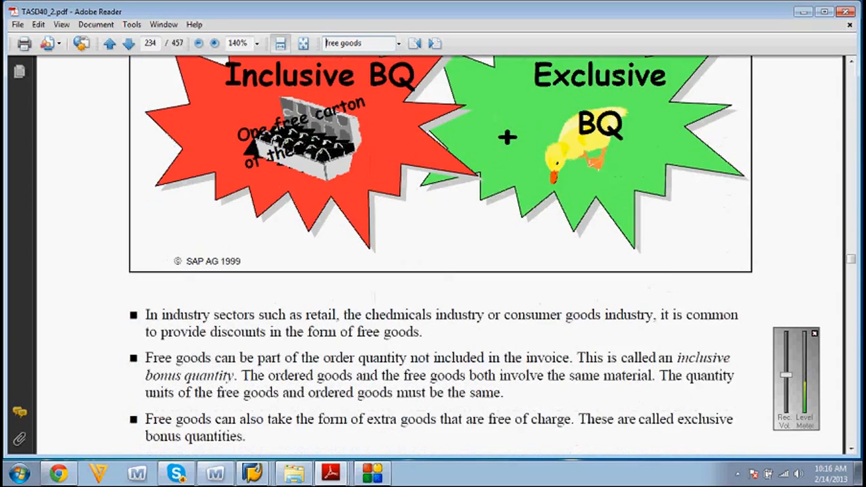
scroll(552, 359, up, 5)
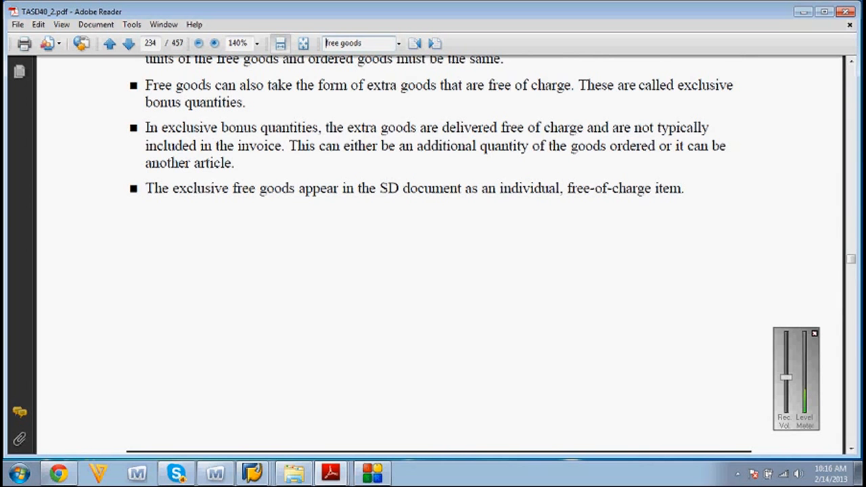
scroll(588, 344, up, 5)
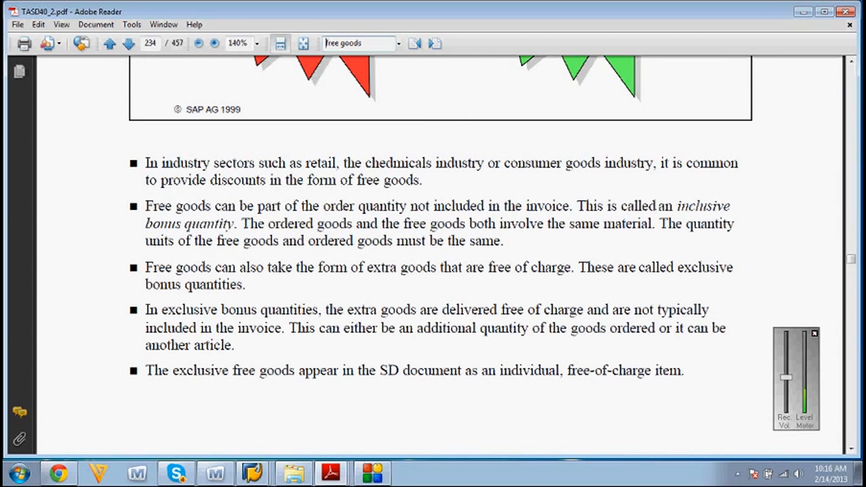
Step: Highlight the sentence stating that in exclusive bonus quantities the extra goods are delivered free and not typically included in the invoice
drag(325, 309, 709, 310)
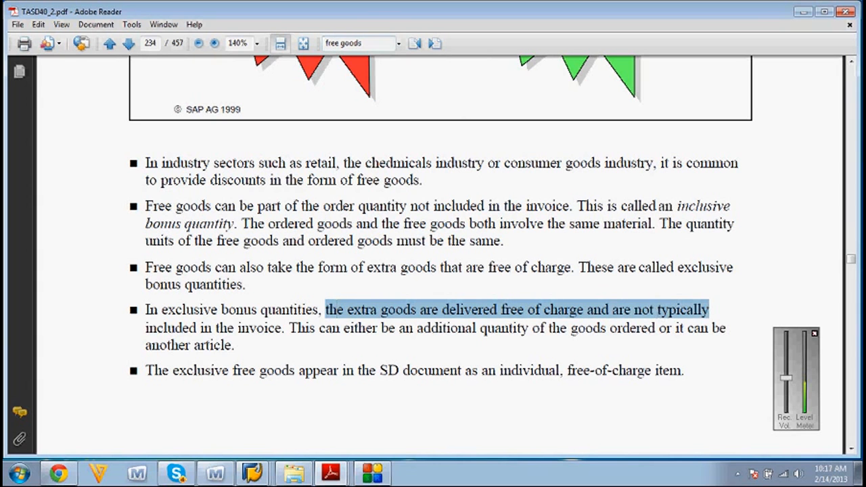
drag(145, 327, 281, 328)
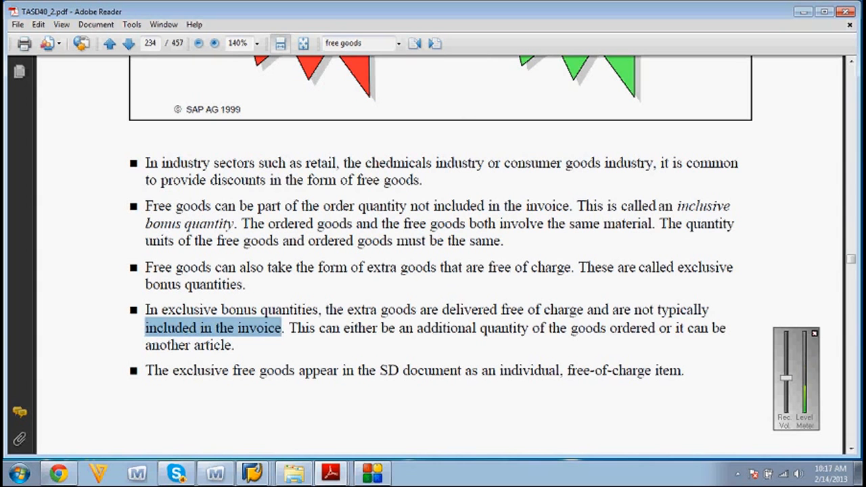
drag(257, 309, 280, 329)
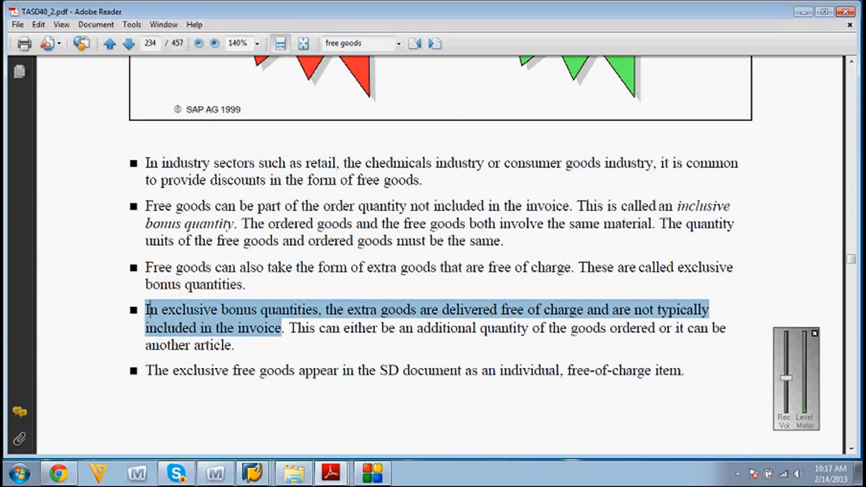